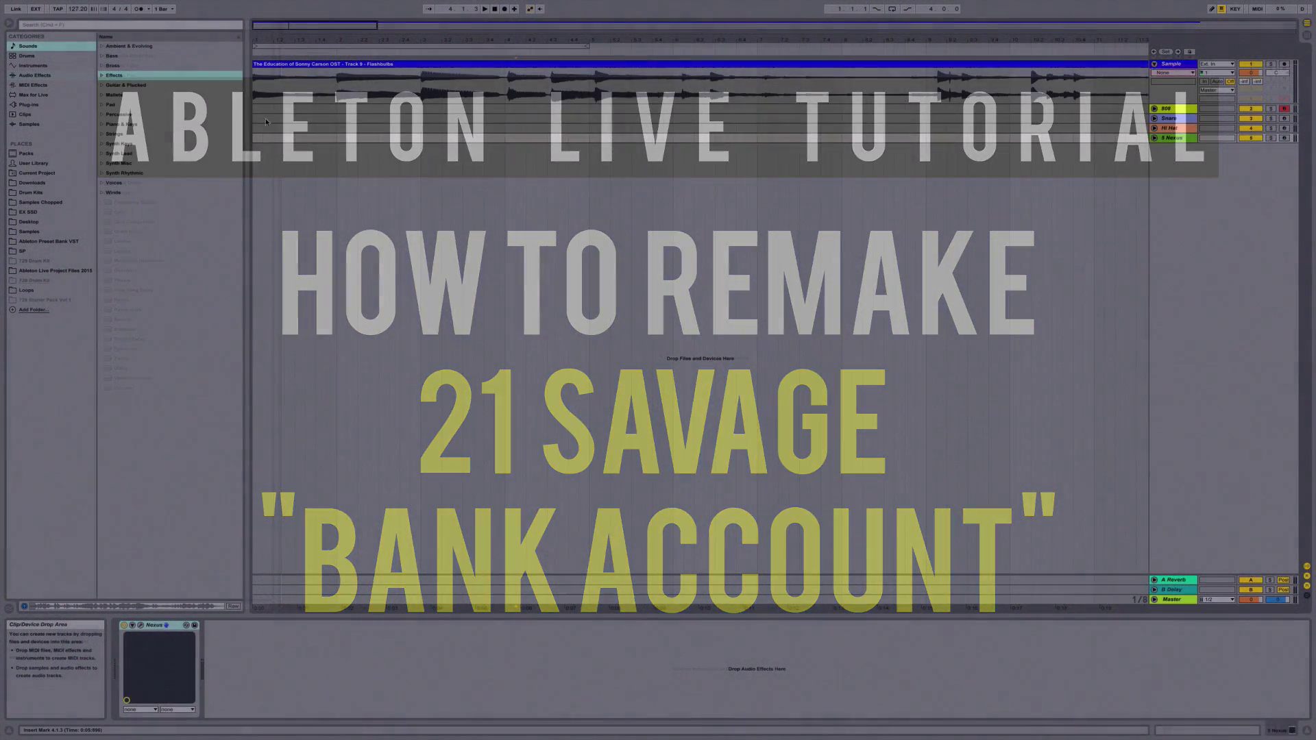
# Turn Warp off for the Flashbulbs sample clip and transpose it up +4 semitones
pyautogui.click(289, 71)
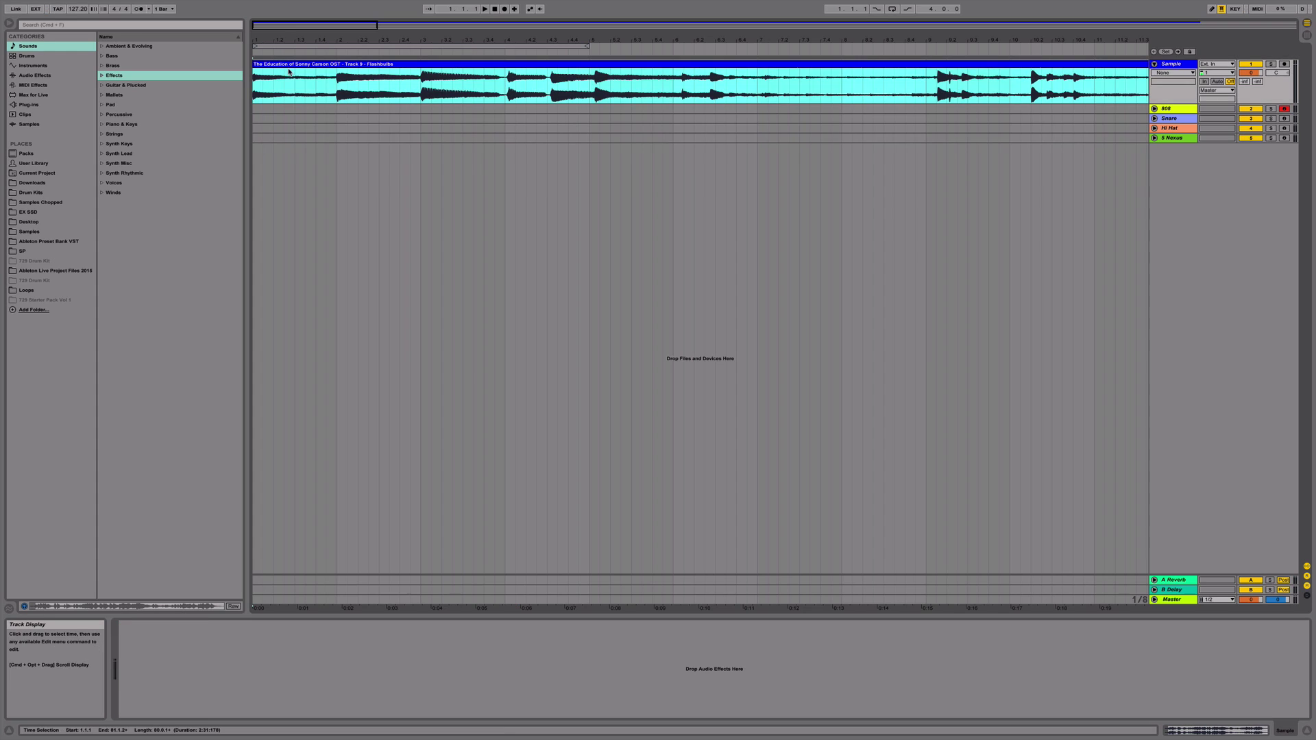
pyautogui.doubleClick(377, 65)
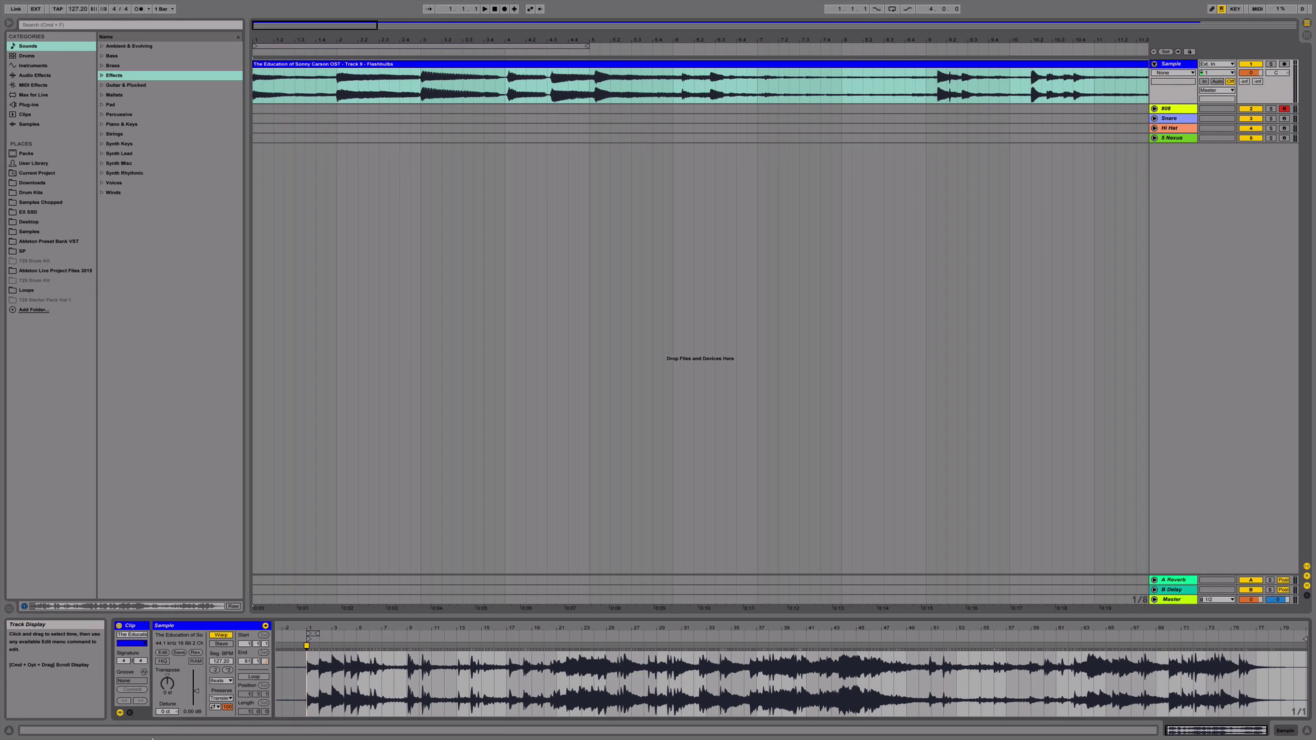
pyautogui.click(220, 635)
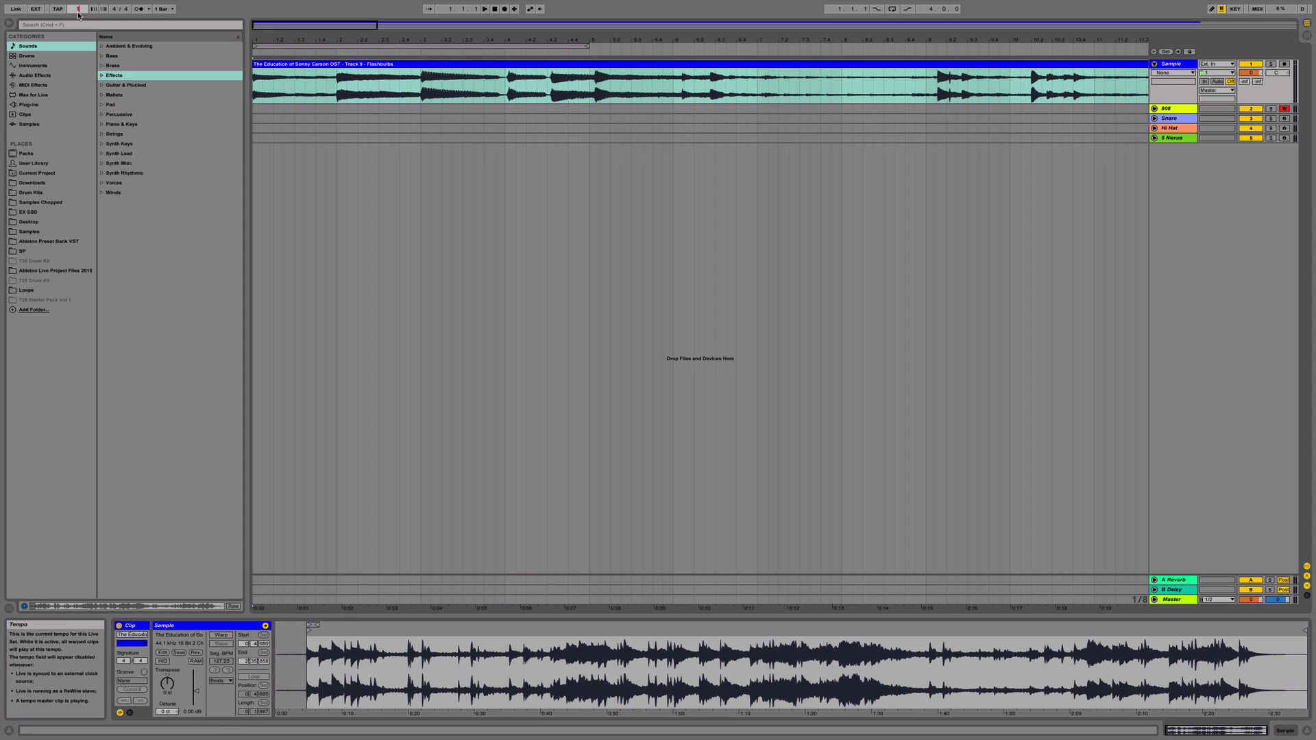
pyautogui.click(168, 684)
pyautogui.moveTo(168, 684); pyautogui.dragTo(168, 674)
# Split the sample clip at bar 5 and delete the part after it
pyautogui.moveTo(598, 39); pyautogui.dragTo(615, 43)
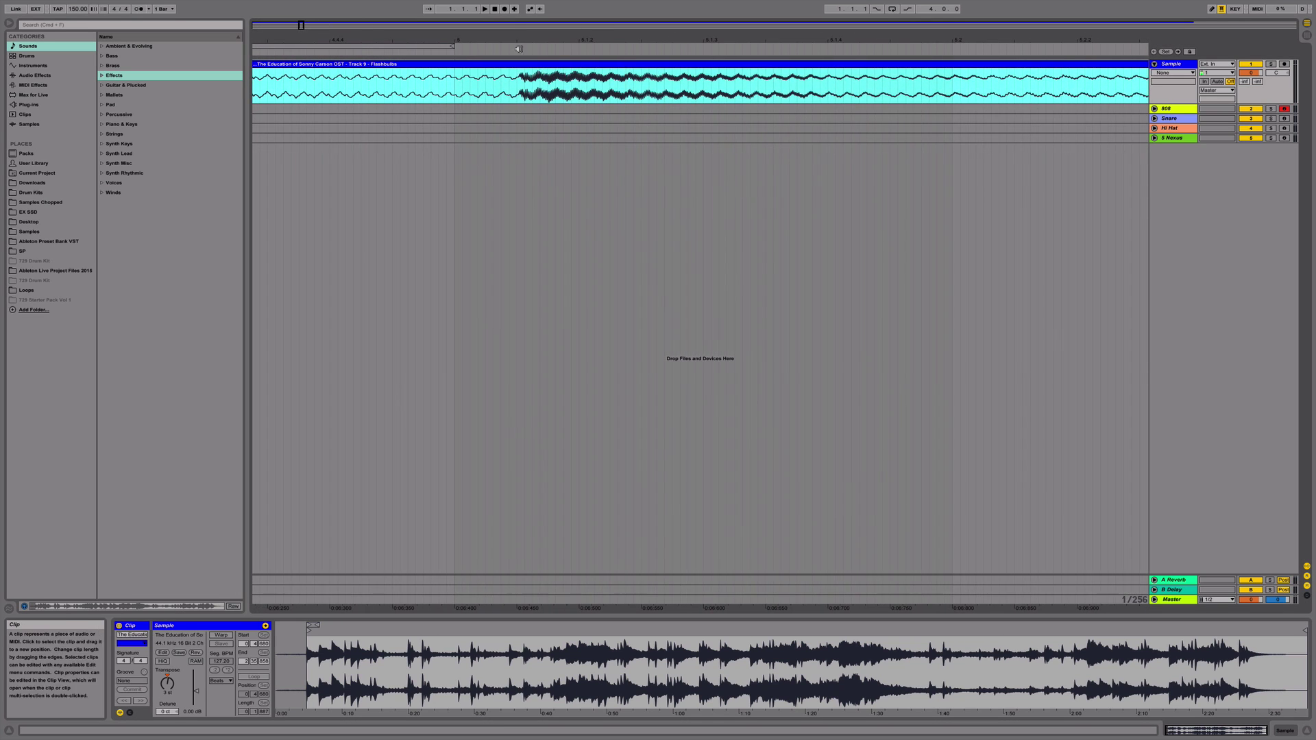
pyautogui.moveTo(522, 40); pyautogui.dragTo(523, 77)
pyautogui.click(524, 77)
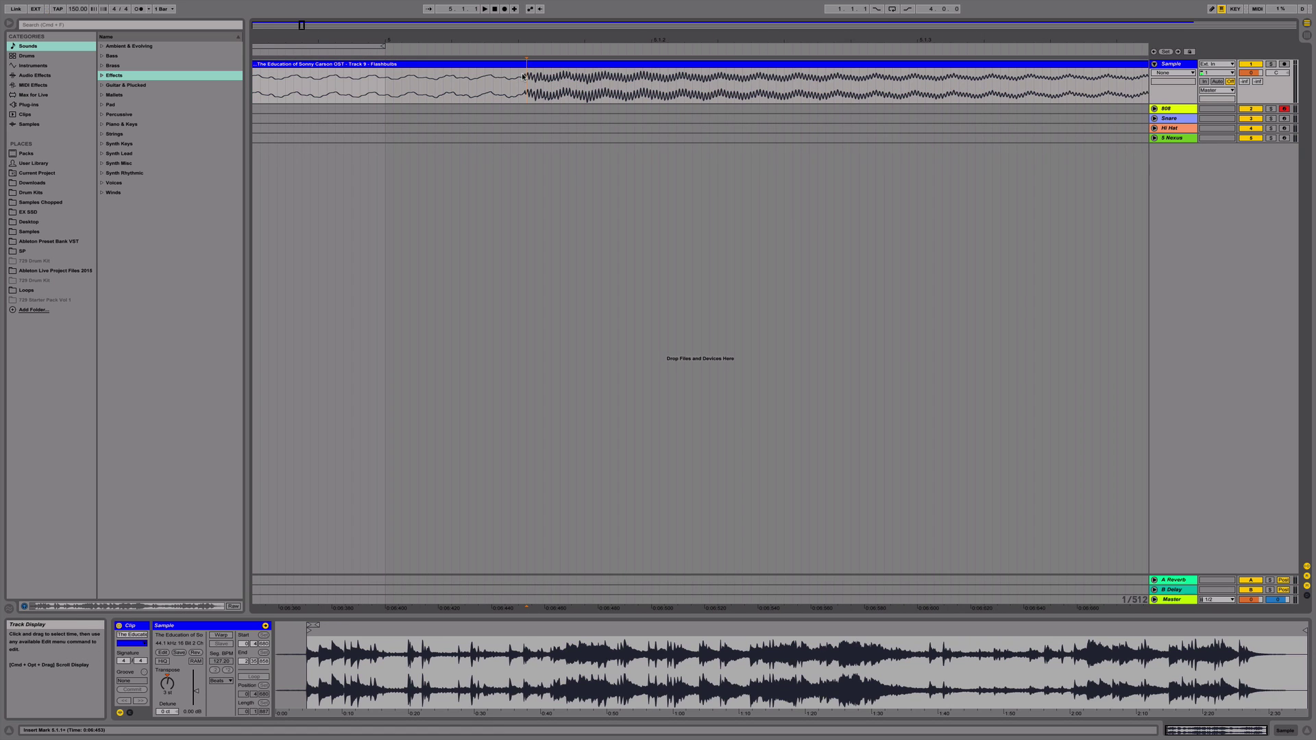
pyautogui.press('super+e')
pyautogui.press('-')
pyautogui.press('-')
pyautogui.press('-')
pyautogui.press('-')
pyautogui.press('-')
pyautogui.press('-')
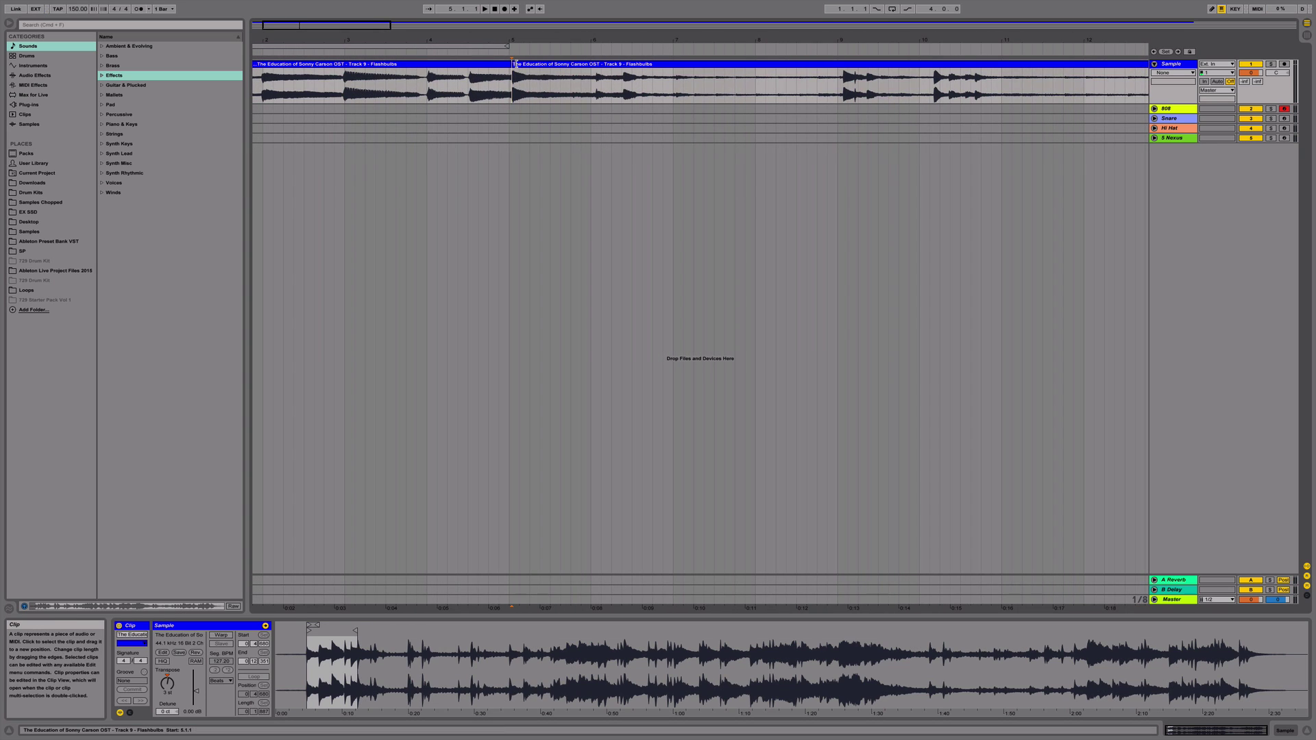
pyautogui.moveTo(514, 63); pyautogui.dragTo(519, 63)
pyautogui.press('Delete')
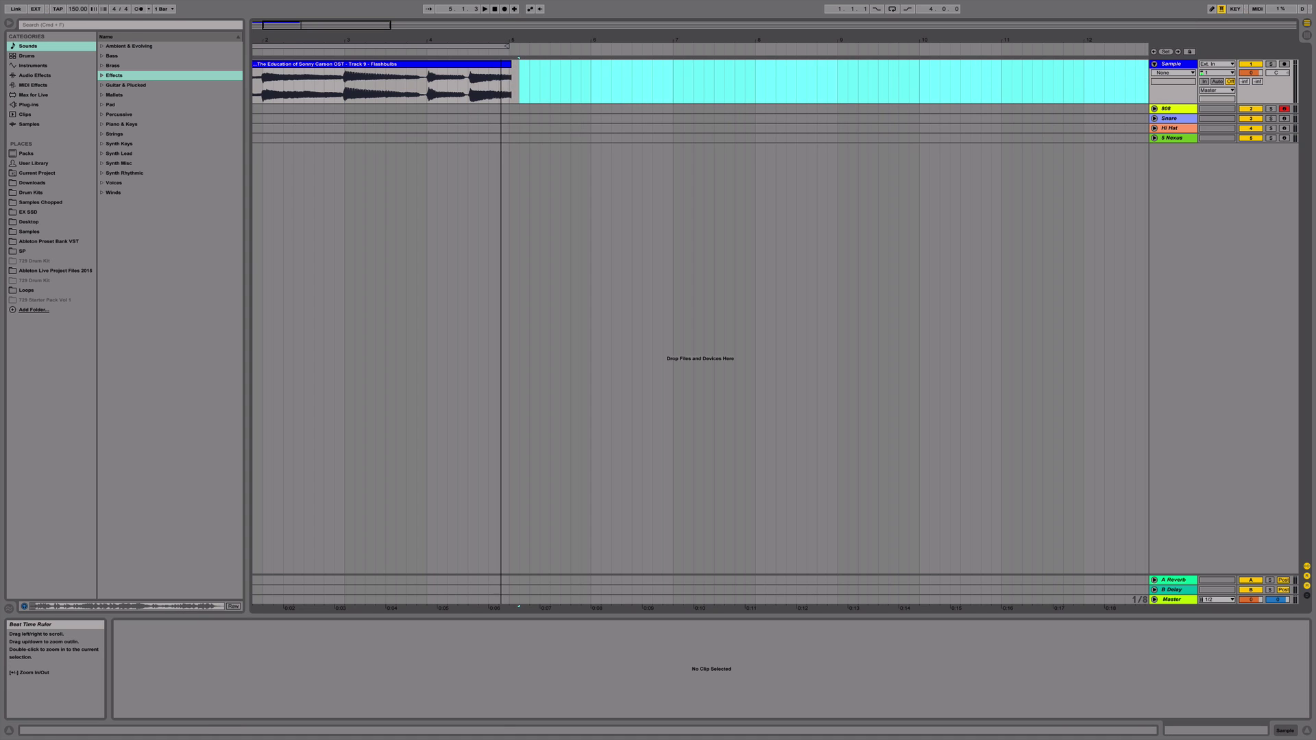
# Loop the arrangement over the remaining four-bar sample clip and play it back
pyautogui.hscroll(-2, 582, 62)
pyautogui.click(582, 63)
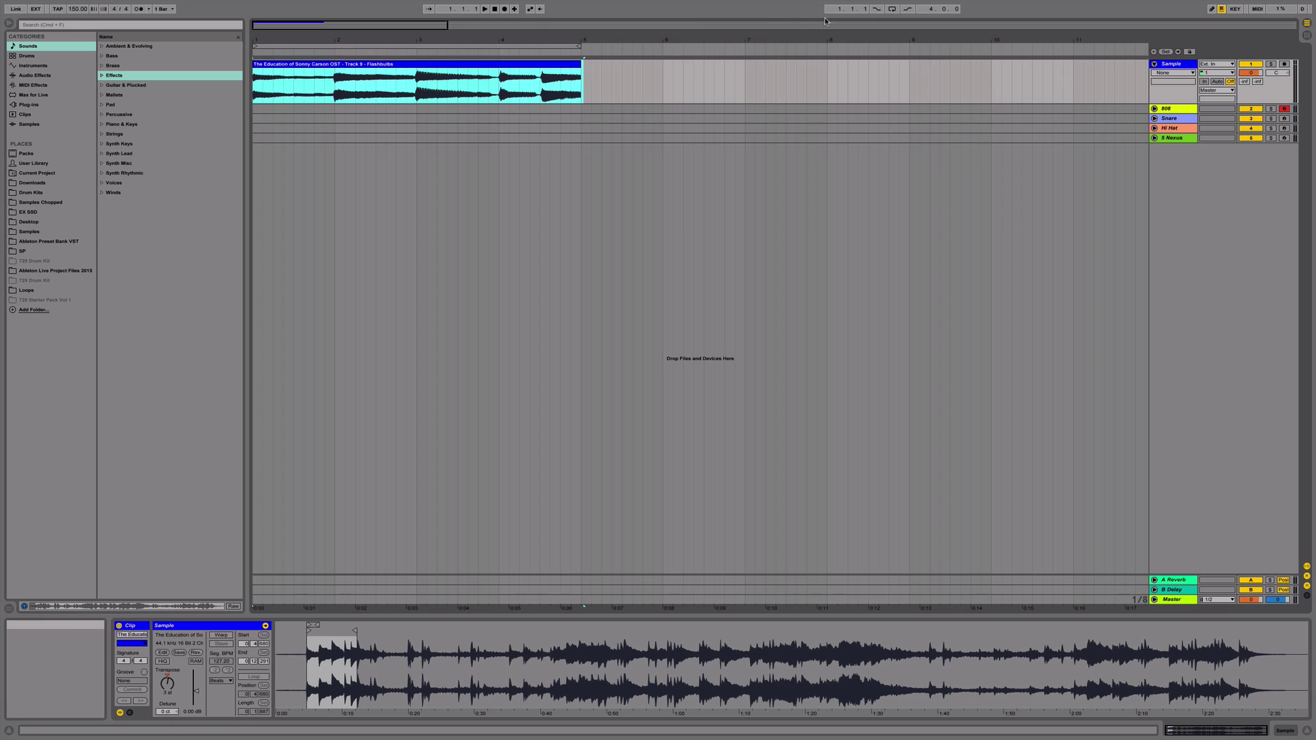
pyautogui.press('super+l')
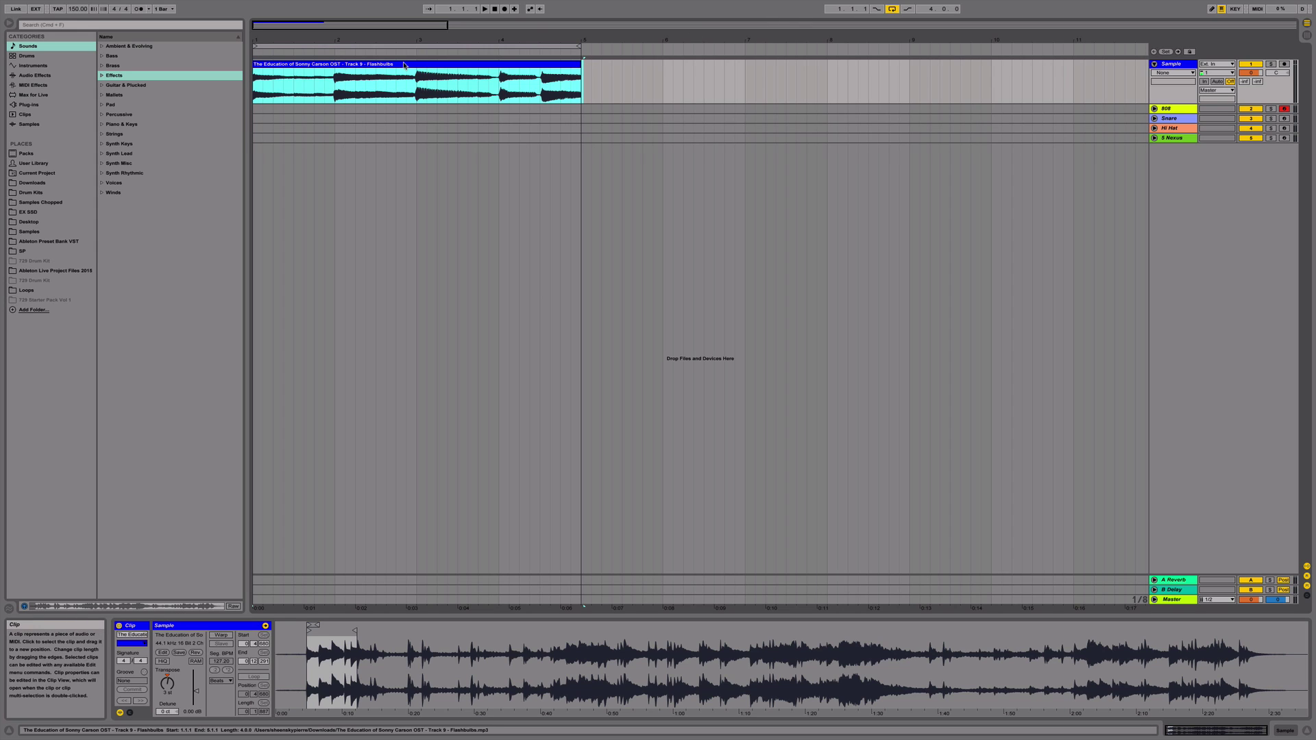
pyautogui.click(259, 39)
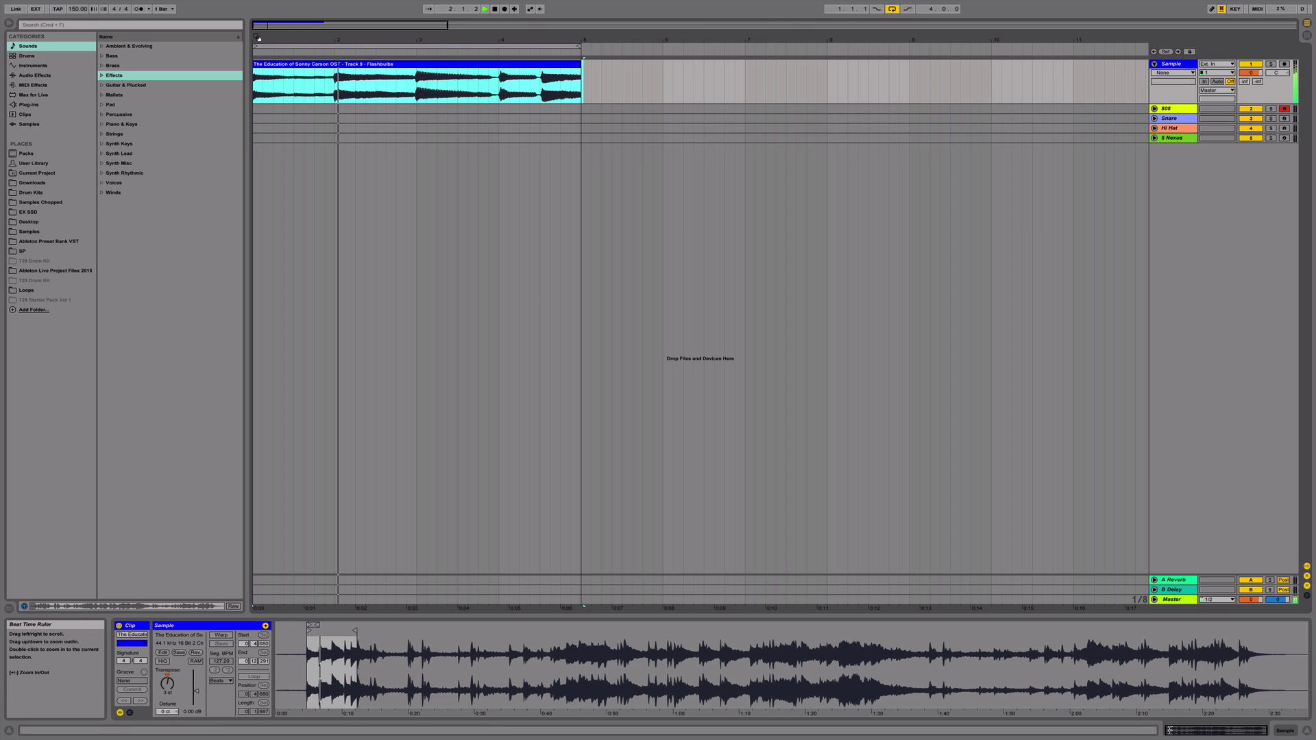
pyautogui.click(586, 66)
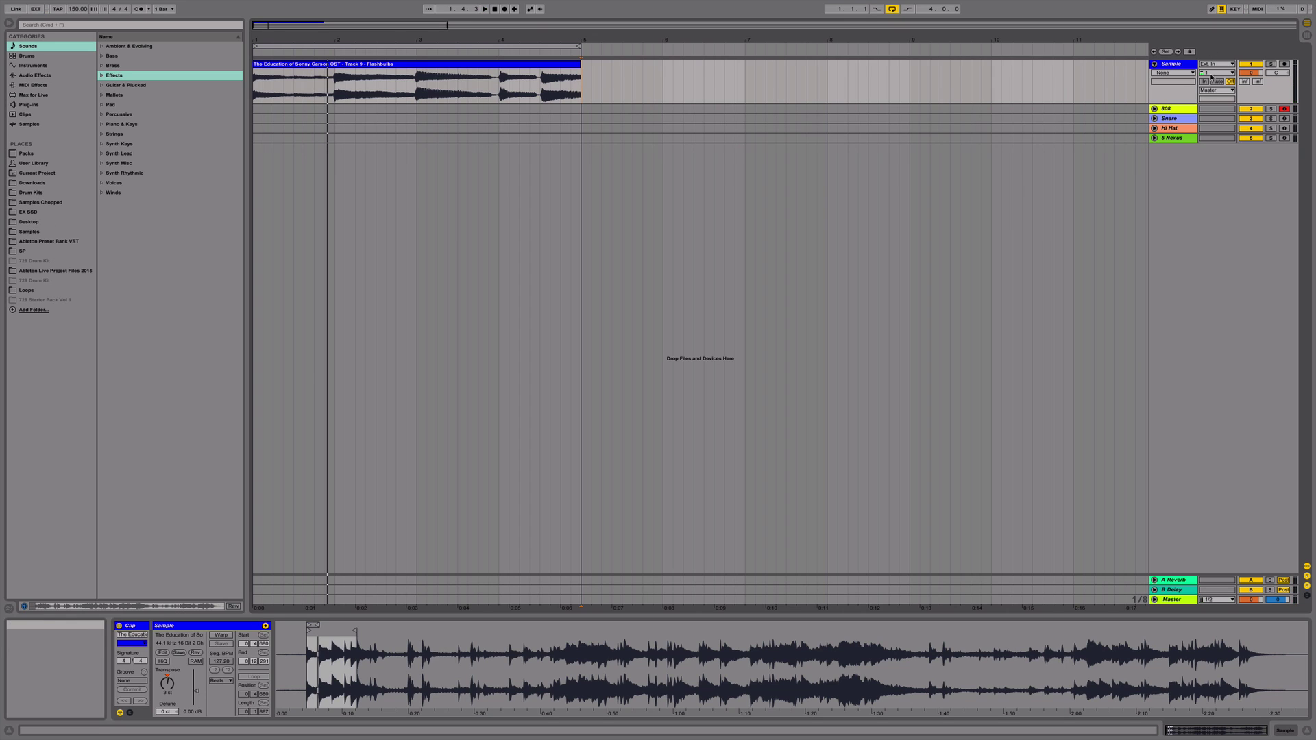
# Insert a MIDI clip over bars 1–5 on the Snare track and add C3 hits on beat 3
pyautogui.click(1175, 121)
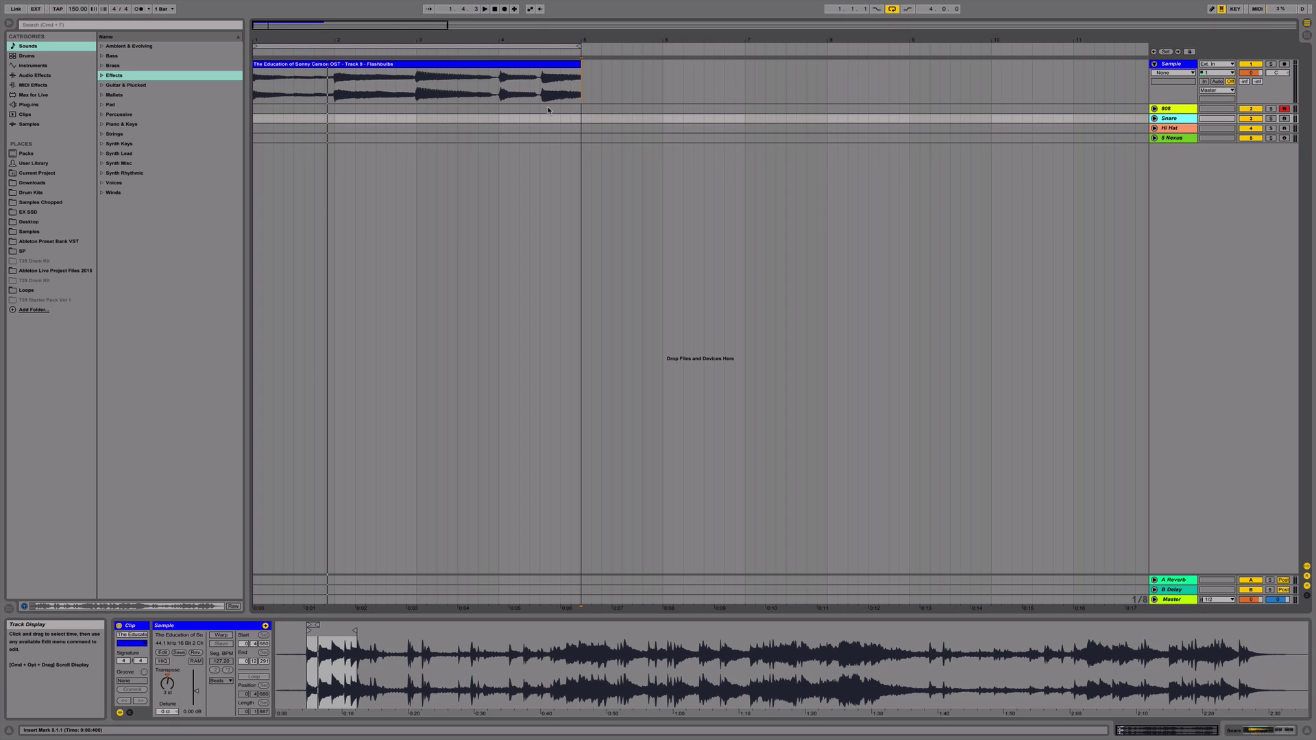
pyautogui.moveTo(578, 119); pyautogui.dragTo(260, 120)
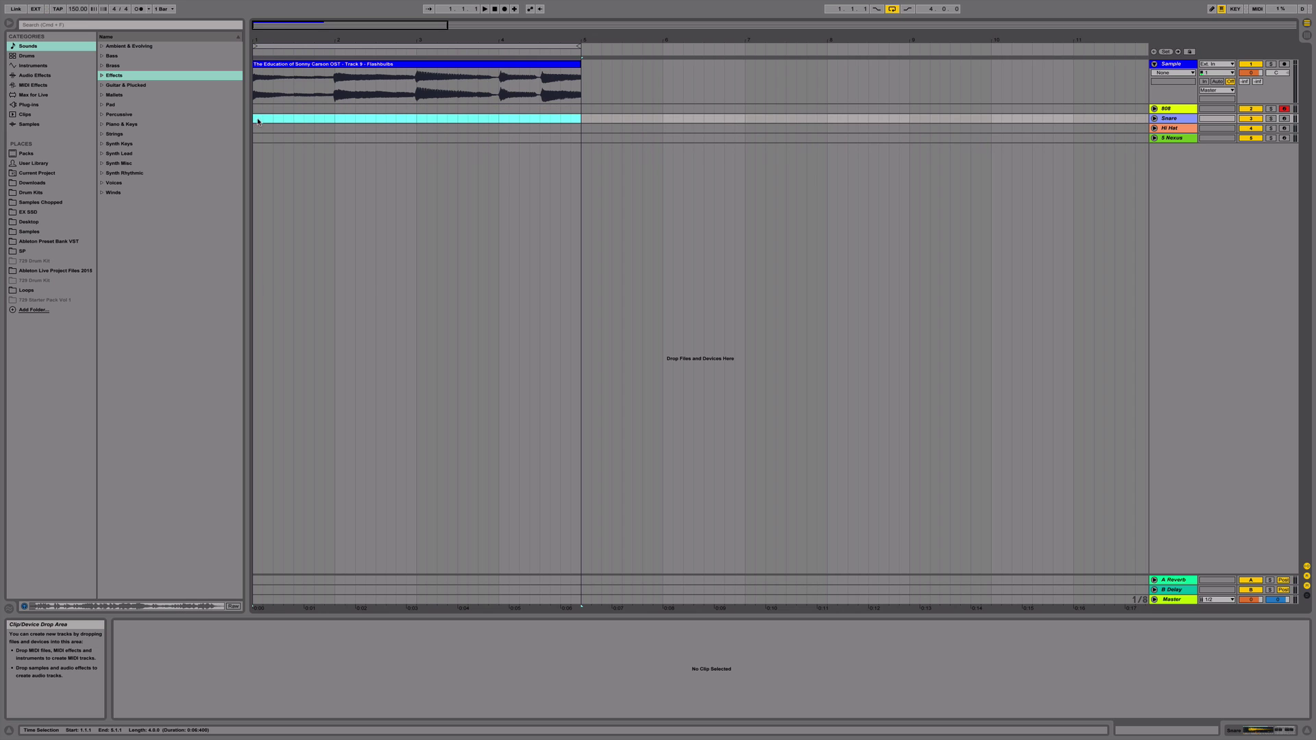
pyautogui.rightClick(260, 120)
pyautogui.click(301, 186)
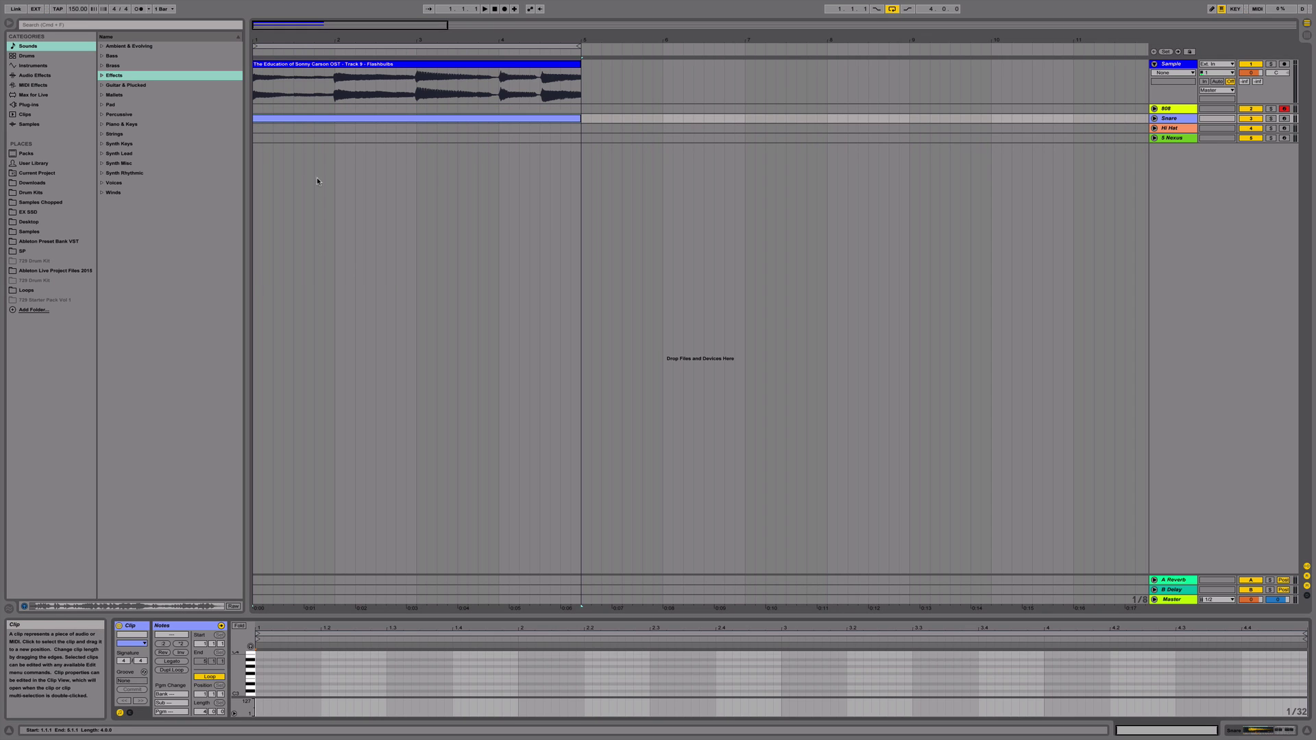
pyautogui.click(391, 696)
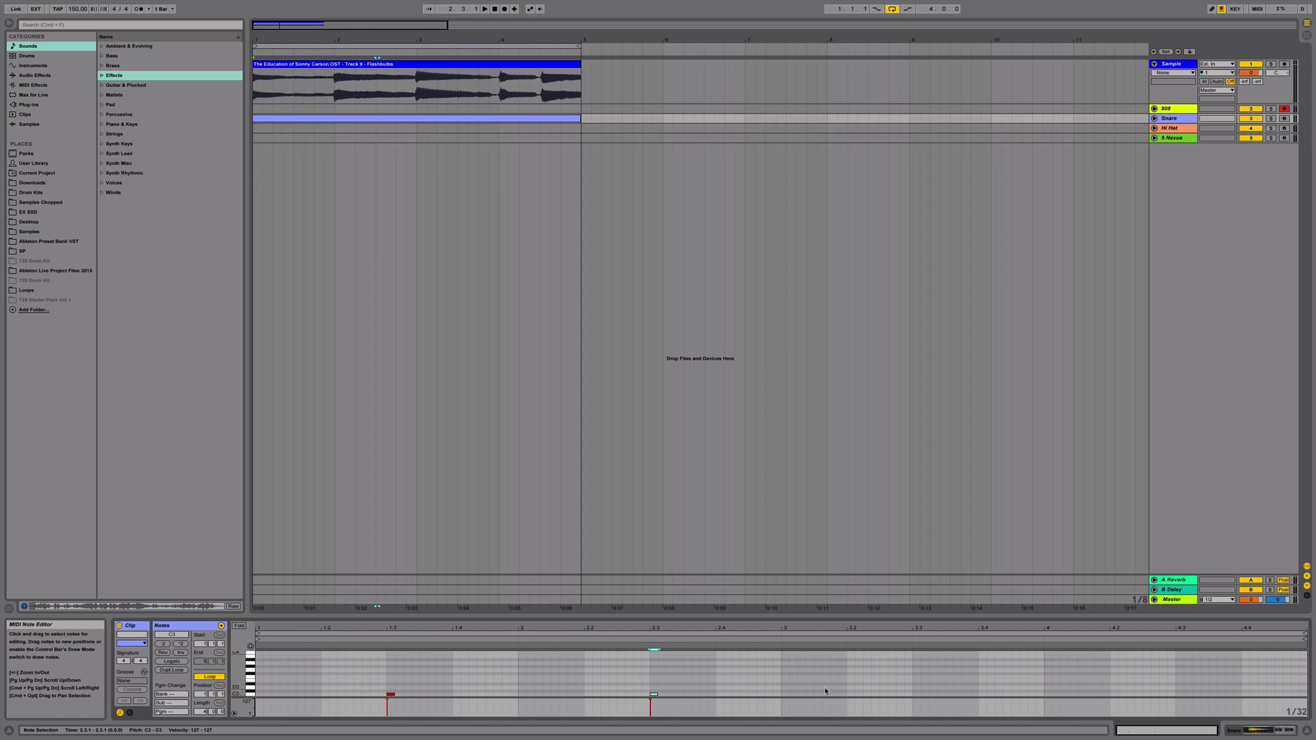
pyautogui.doubleClick(915, 695)
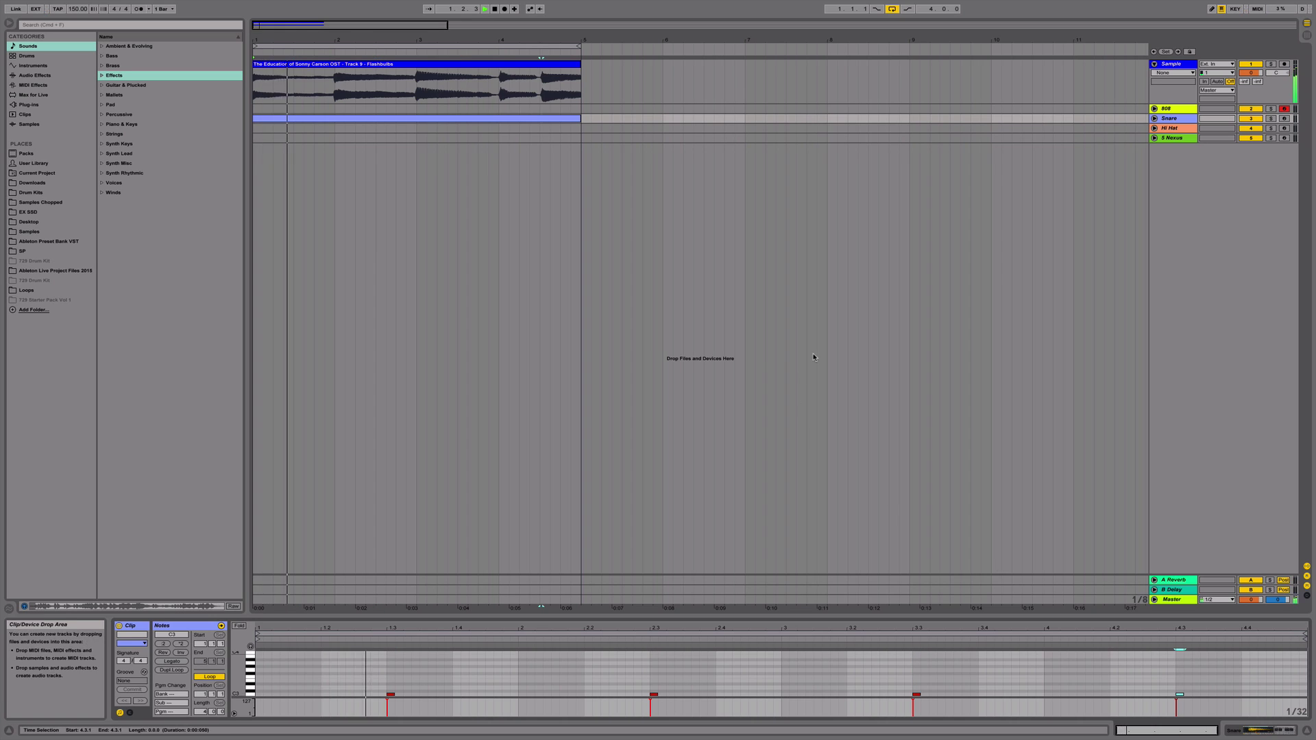
pyautogui.press('space')
# Insert an empty MIDI clip over bars 1–5 on the Hi Hat track
pyautogui.click(578, 128)
pyautogui.moveTo(578, 127); pyautogui.dragTo(250, 125)
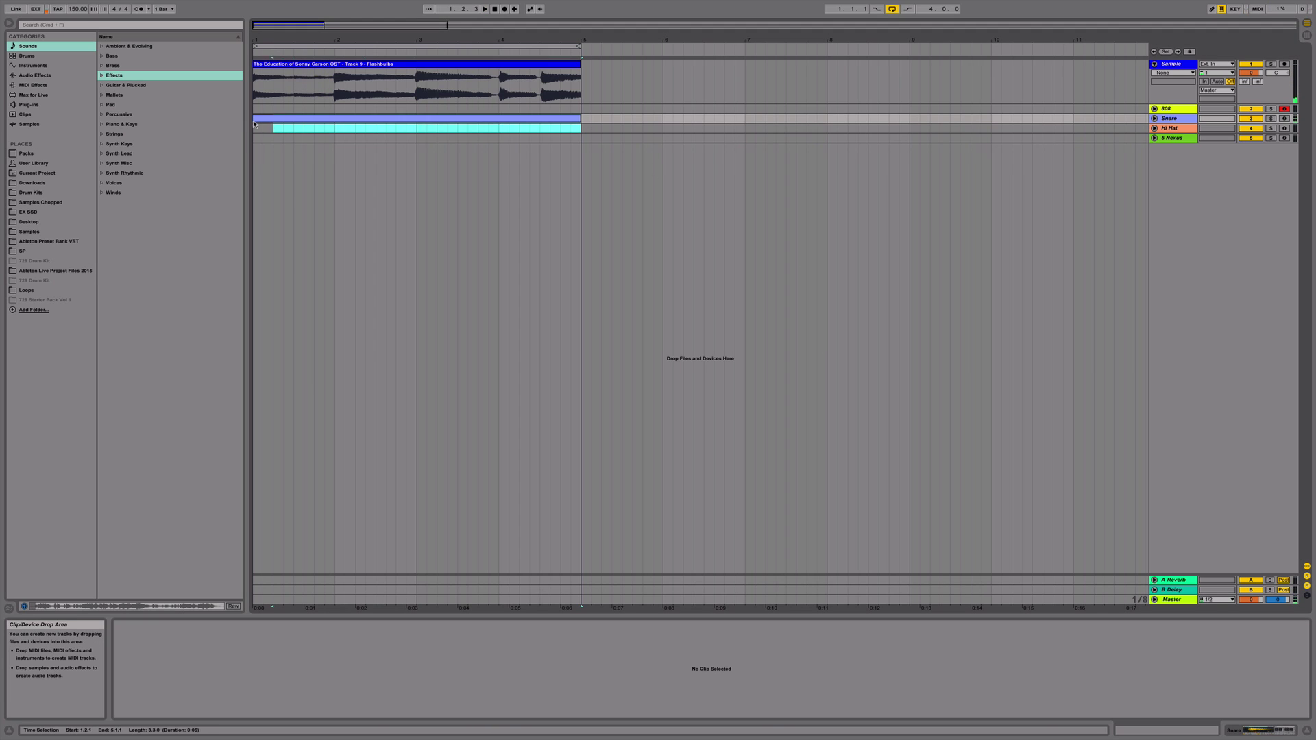
pyautogui.rightClick(255, 130)
pyautogui.click(302, 192)
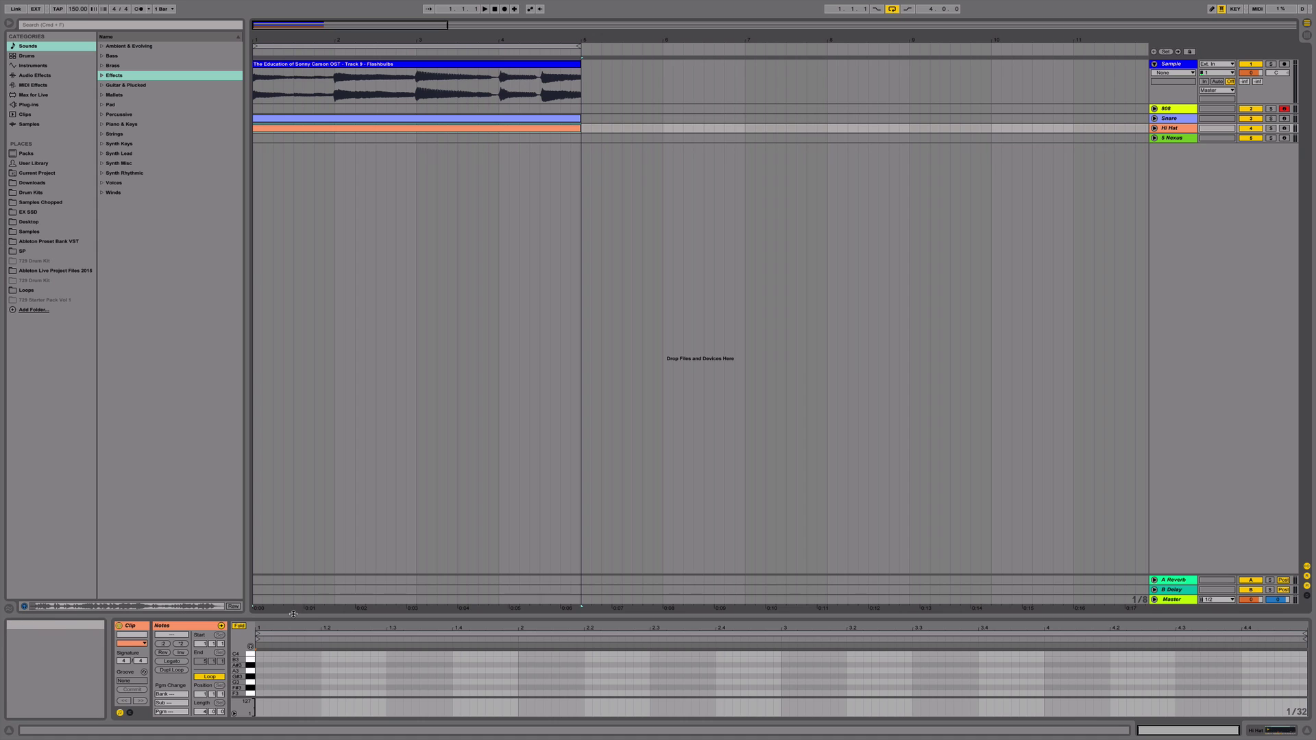
# Enlarge the note editor and set the Hi Hat clip's grid to 1/16
pyautogui.moveTo(293, 614); pyautogui.dragTo(292, 438)
pyautogui.rightClick(286, 529)
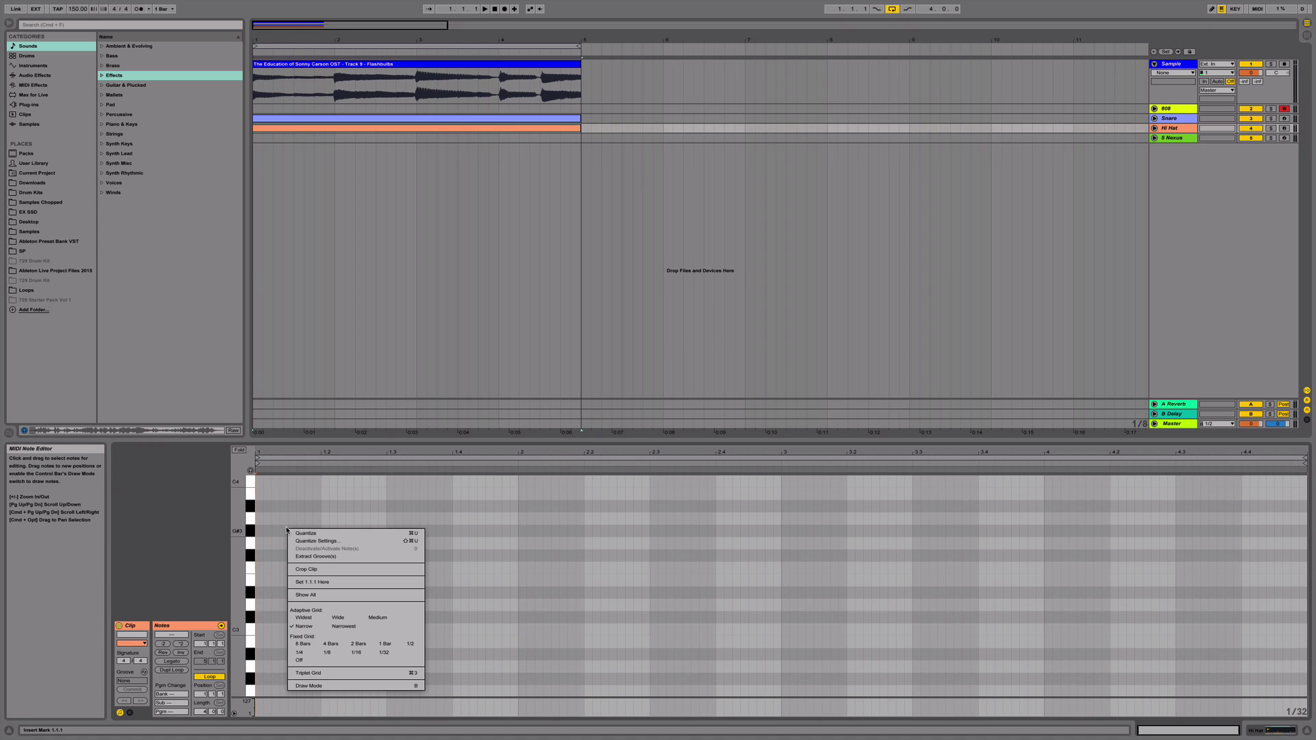
pyautogui.click(254, 597)
pyautogui.rightClick(261, 623)
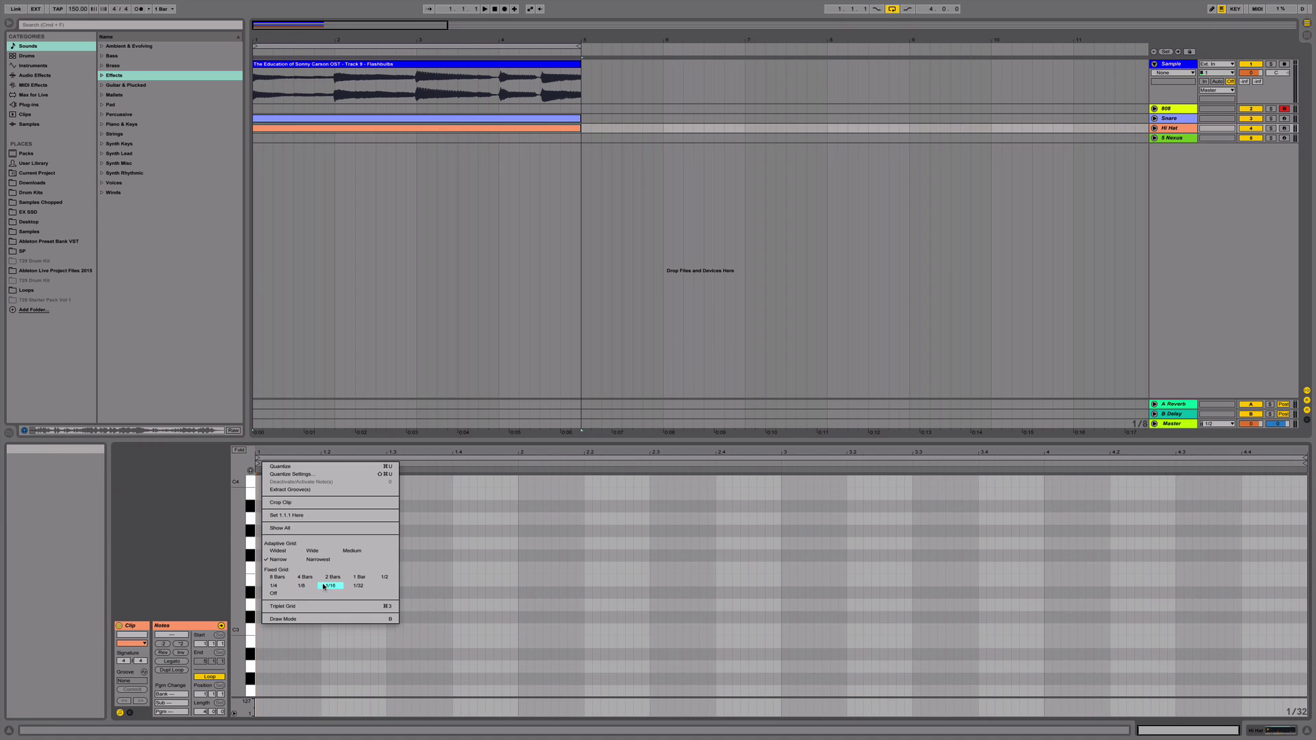
pyautogui.click(327, 584)
# Draw two eighth-note C3 hi-hats, duplicate them across the clip, and fold the editor
pyautogui.doubleClick(262, 631)
pyautogui.doubleClick(295, 629)
pyautogui.press('space')
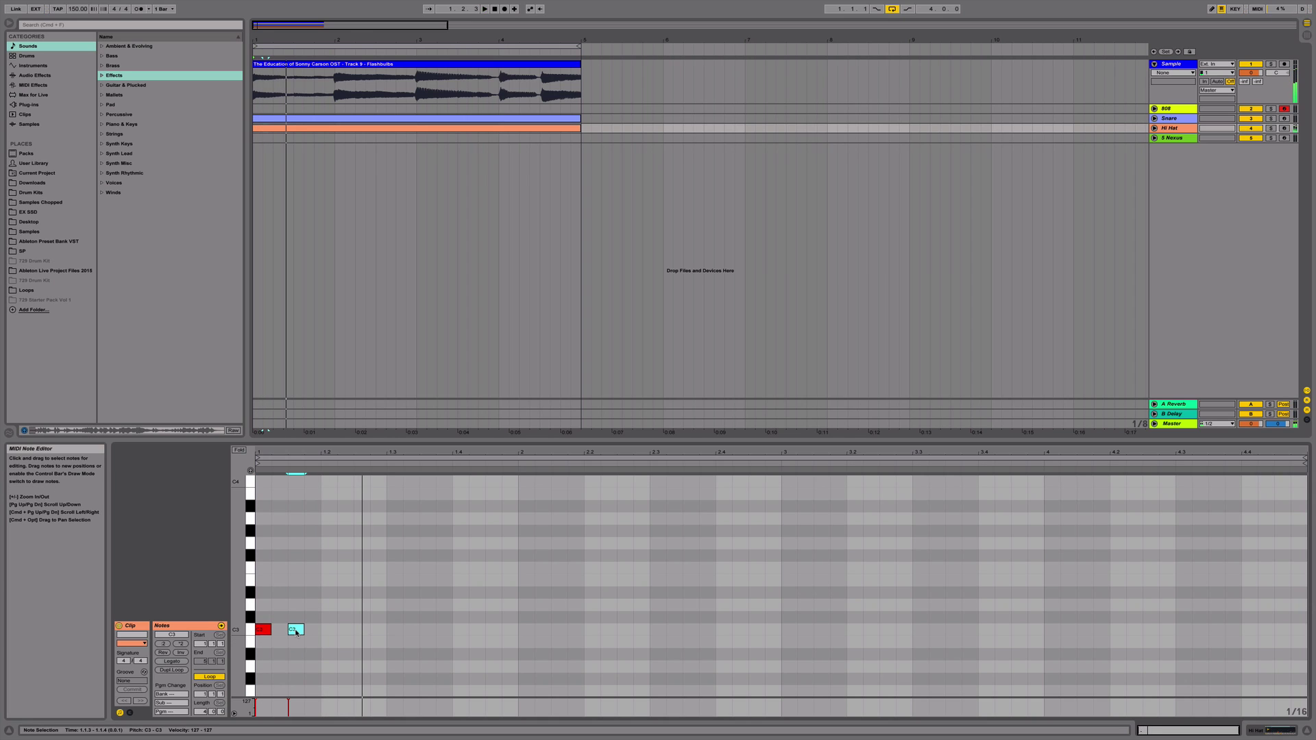
pyautogui.click(316, 630)
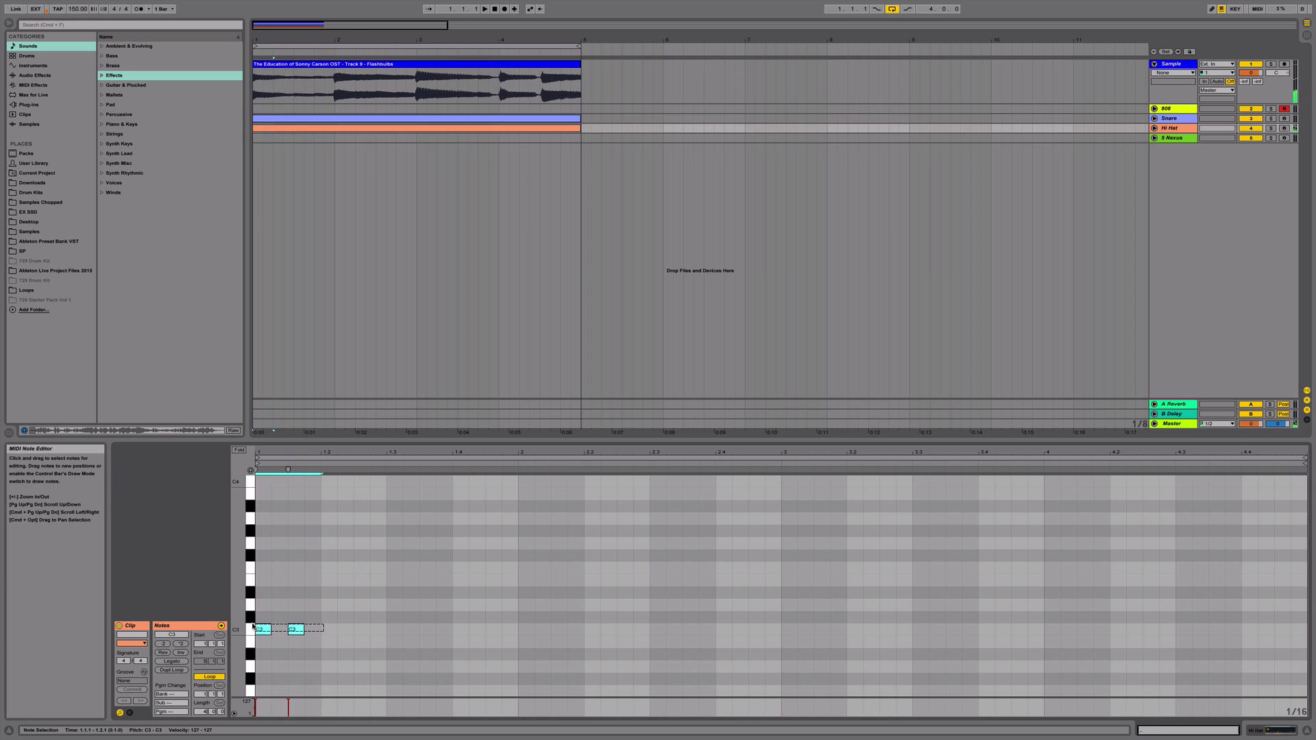
pyautogui.moveTo(324, 632); pyautogui.dragTo(253, 624)
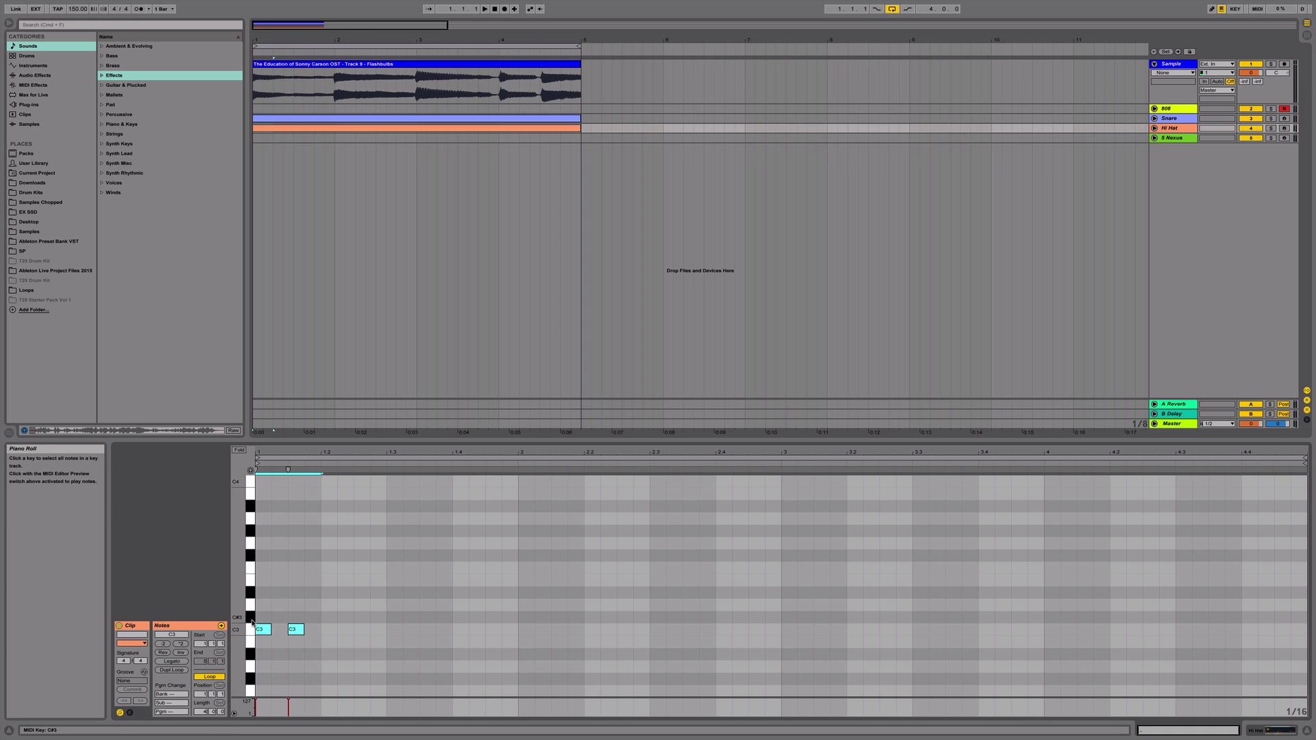
pyautogui.press('super+d')
pyautogui.press('super+d')
pyautogui.press('super+d')
pyautogui.press('super+d')
pyautogui.press('super+d')
pyautogui.press('super+d')
pyautogui.press('super+d')
pyautogui.press('super+d')
pyautogui.press('super+d')
pyautogui.press('super+d')
pyautogui.press('super+d')
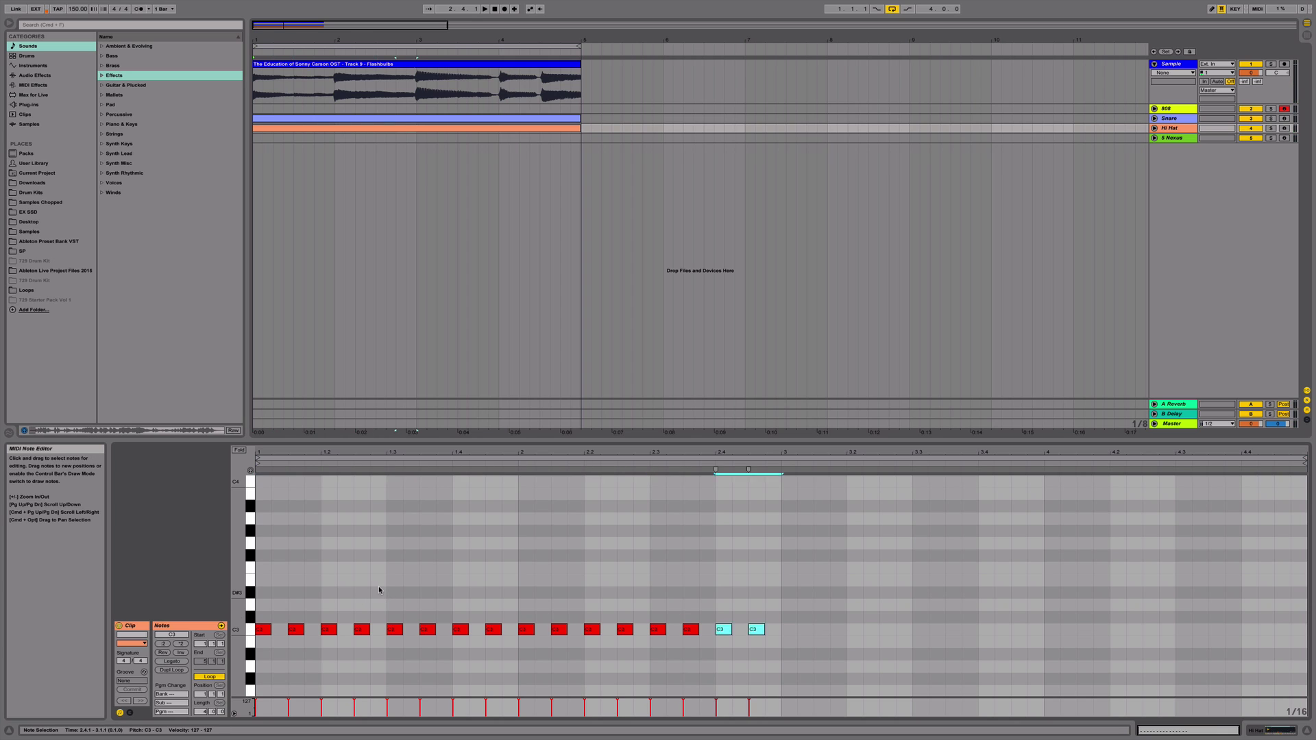
pyautogui.press('space')
pyautogui.press('f')
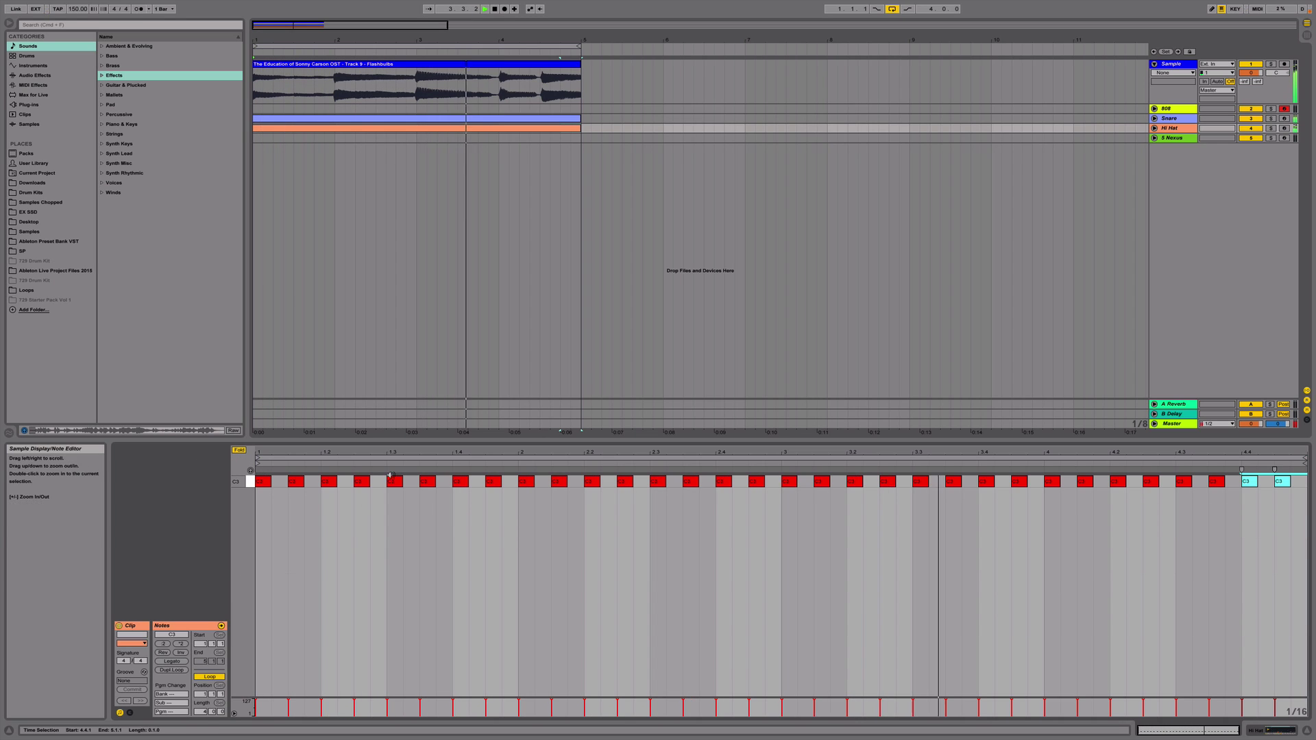
# Add extra C3 hi-hat hits at 1.2.4, 2.4.4 and 3.2.4
pyautogui.press('super+v')
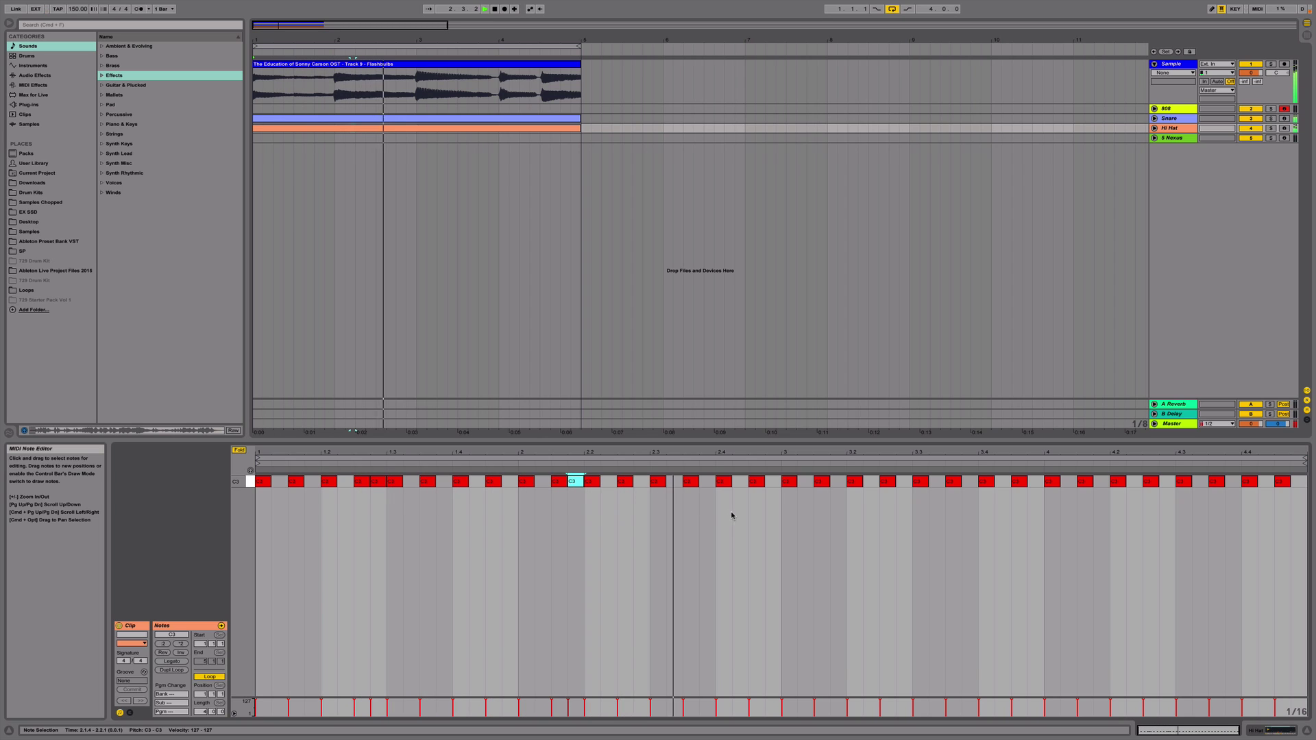
pyautogui.click(780, 485)
pyautogui.press('super+v')
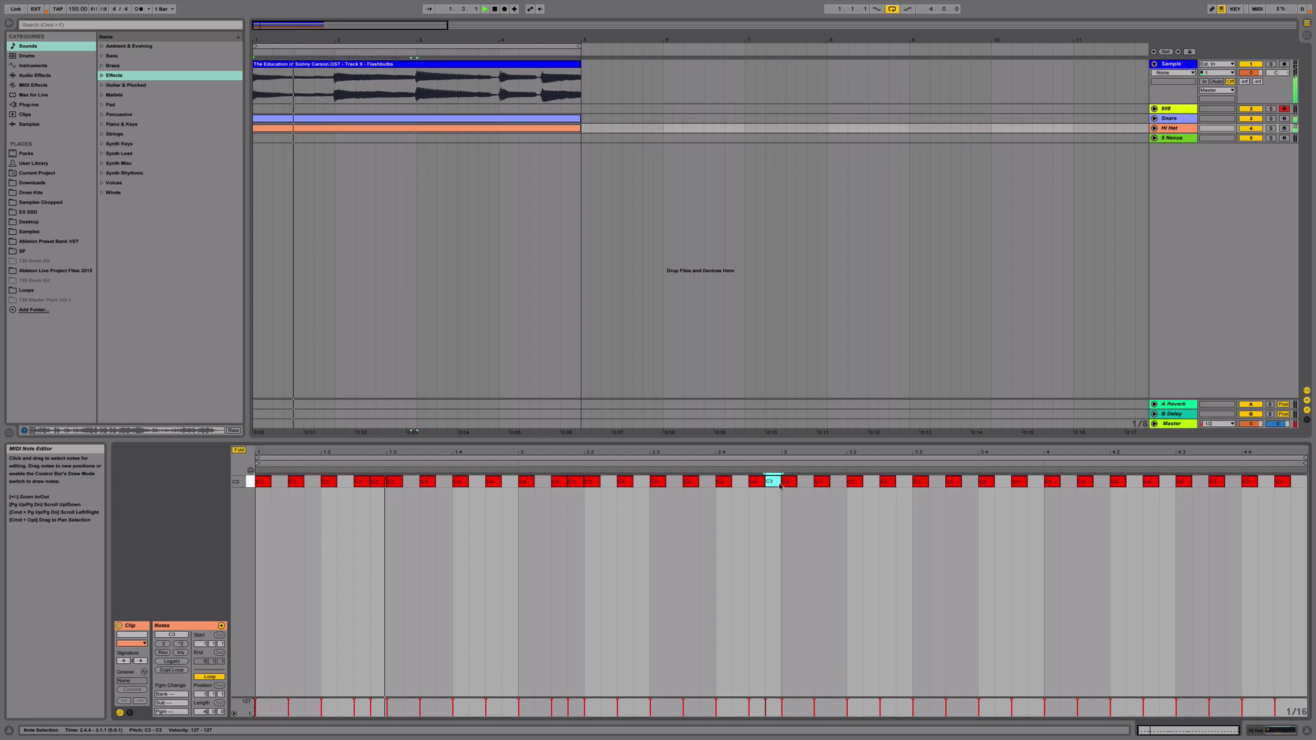
pyautogui.click(962, 483)
pyautogui.doubleClick(898, 483)
# Fill bar 4 with C3 hi-hats at 4.1.2, 4.3.2, 4.3.4, 4.4.2 and 4.4.4
pyautogui.doubleClick(1071, 483)
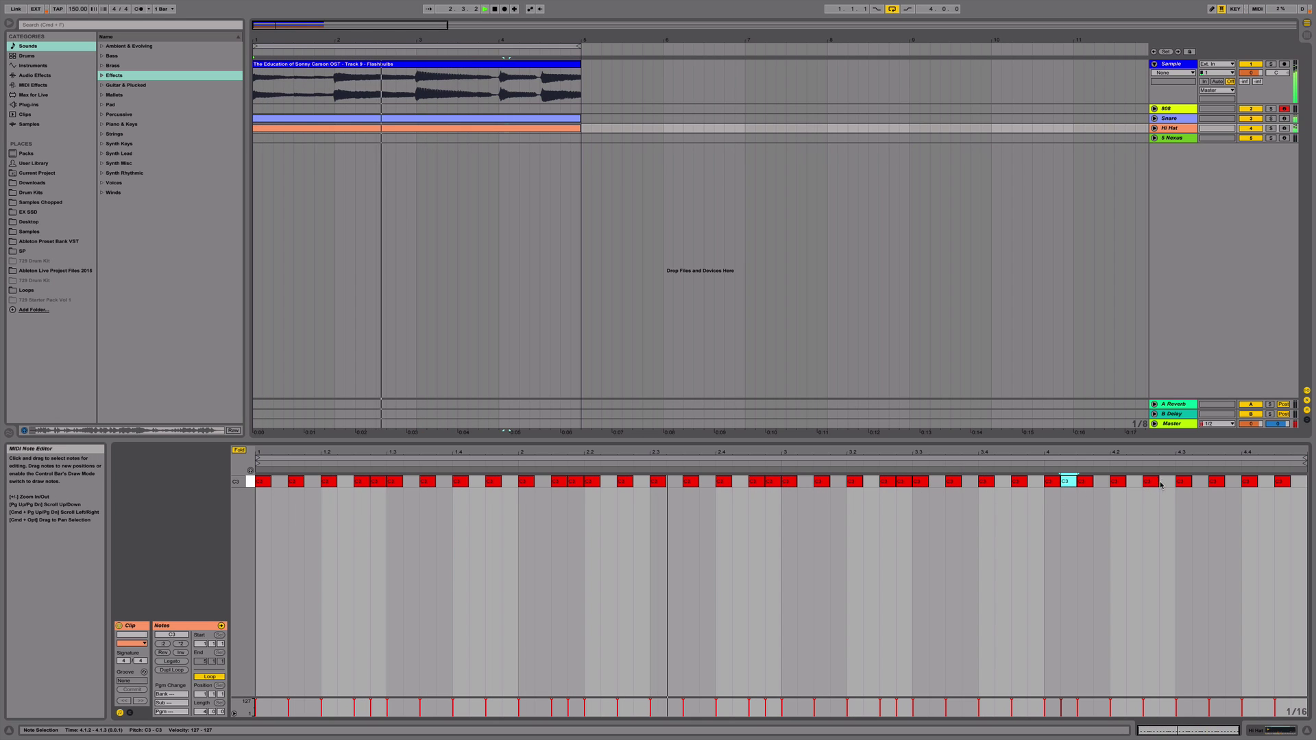
pyautogui.doubleClick(1201, 483)
pyautogui.doubleClick(1234, 483)
pyautogui.doubleClick(1266, 483)
pyautogui.click(1292, 483)
pyautogui.doubleClick(1296, 483)
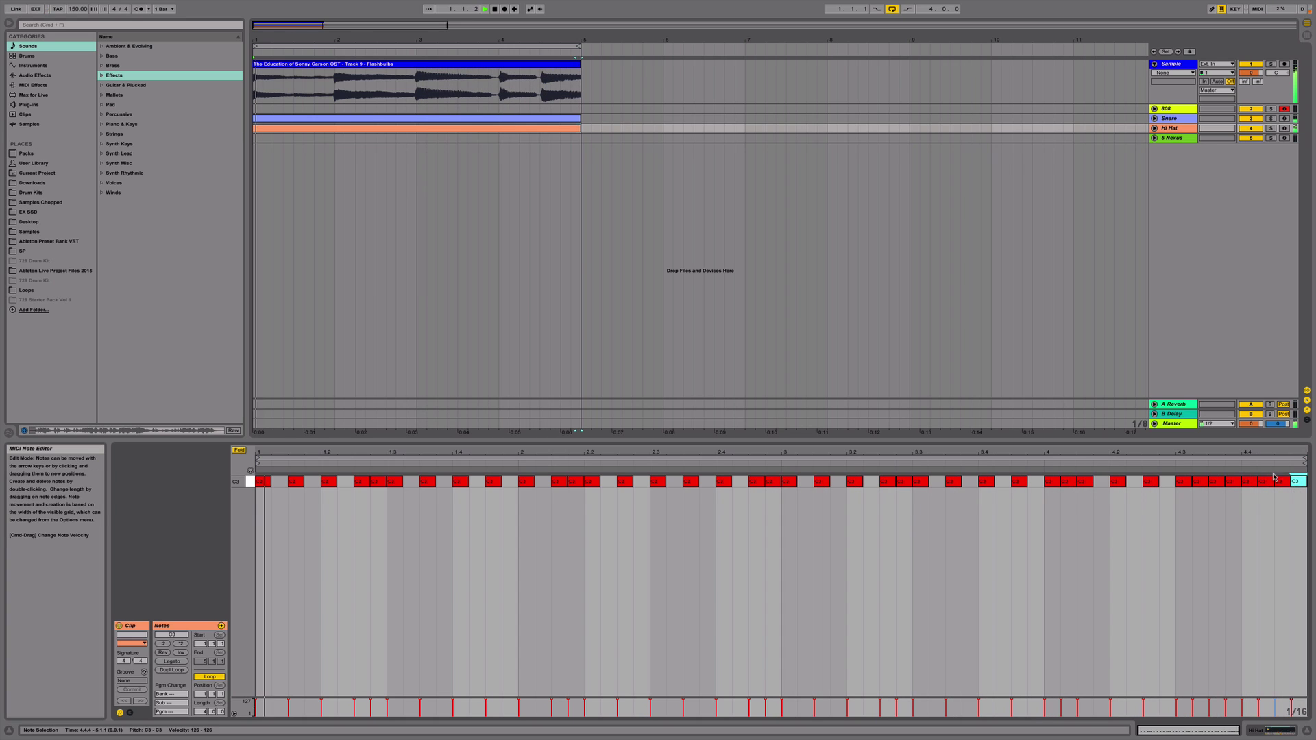
# Load EQ Eight from Audio Effects onto the Sample track
pyautogui.press('space')
pyautogui.click(1172, 63)
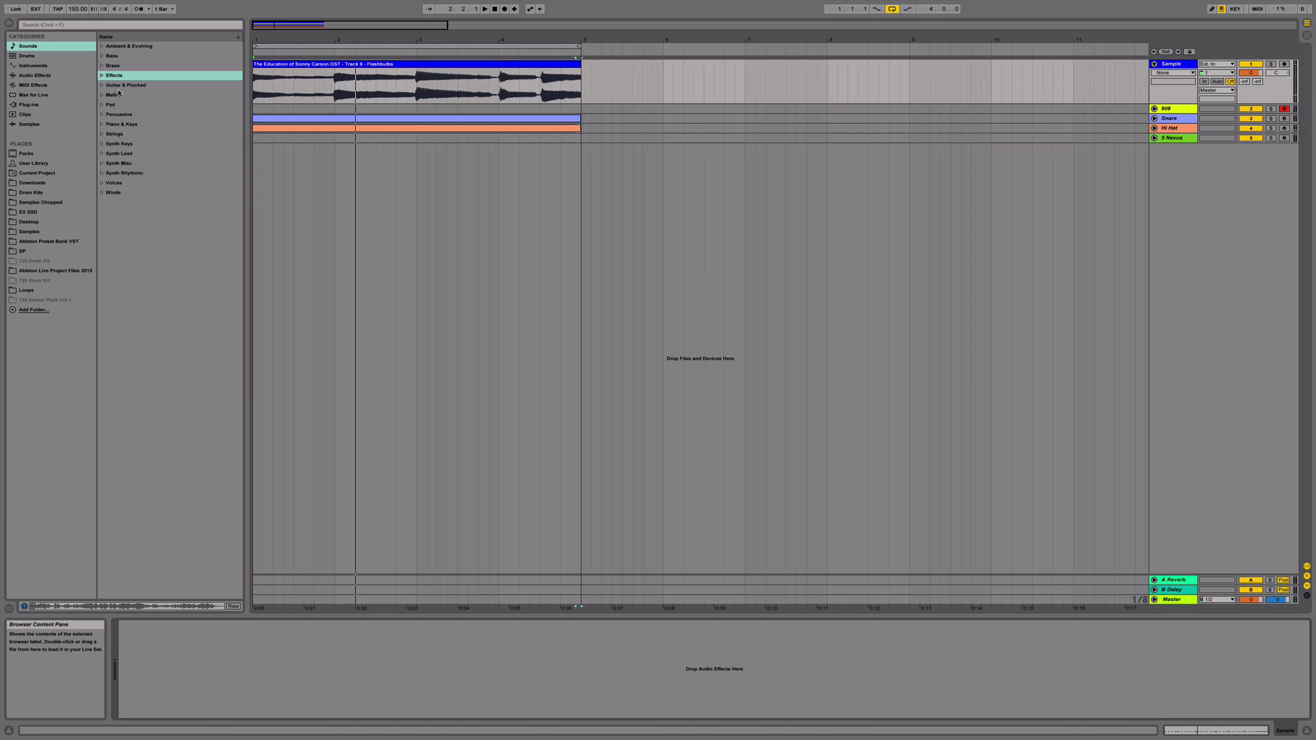
pyautogui.click(42, 76)
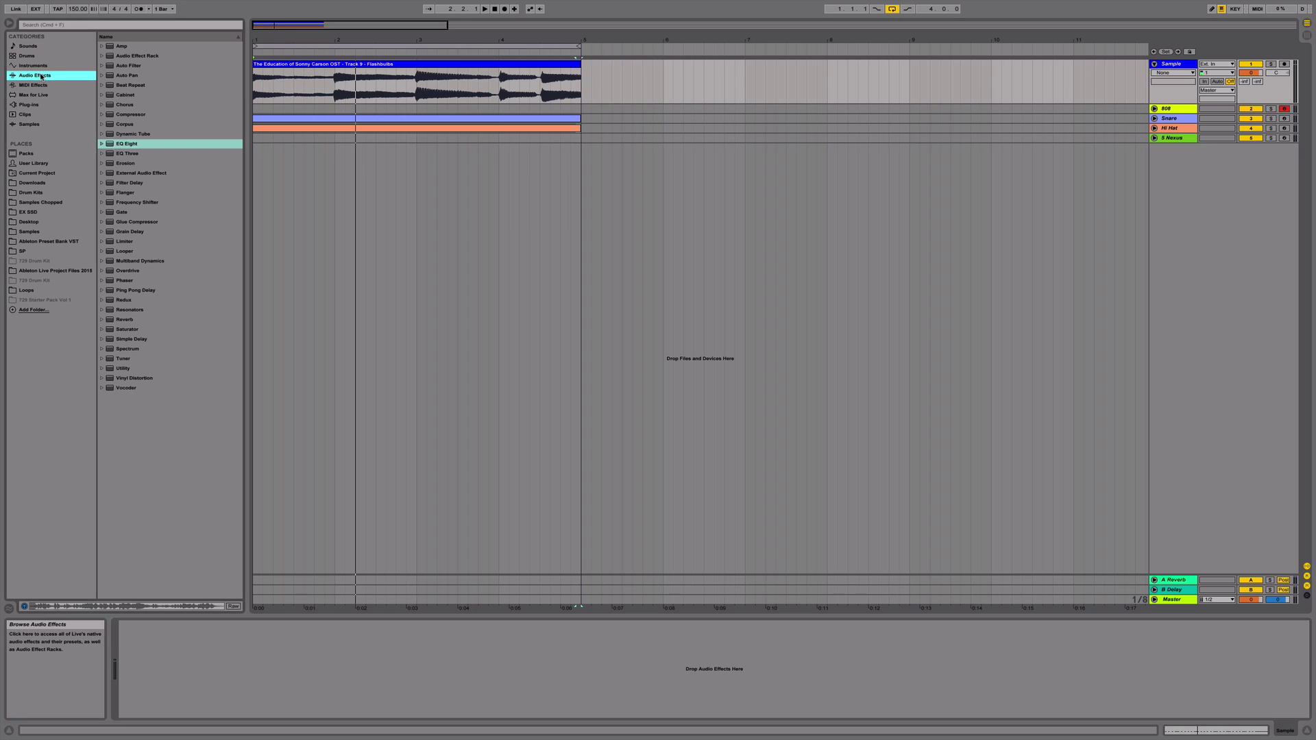
pyautogui.doubleClick(127, 144)
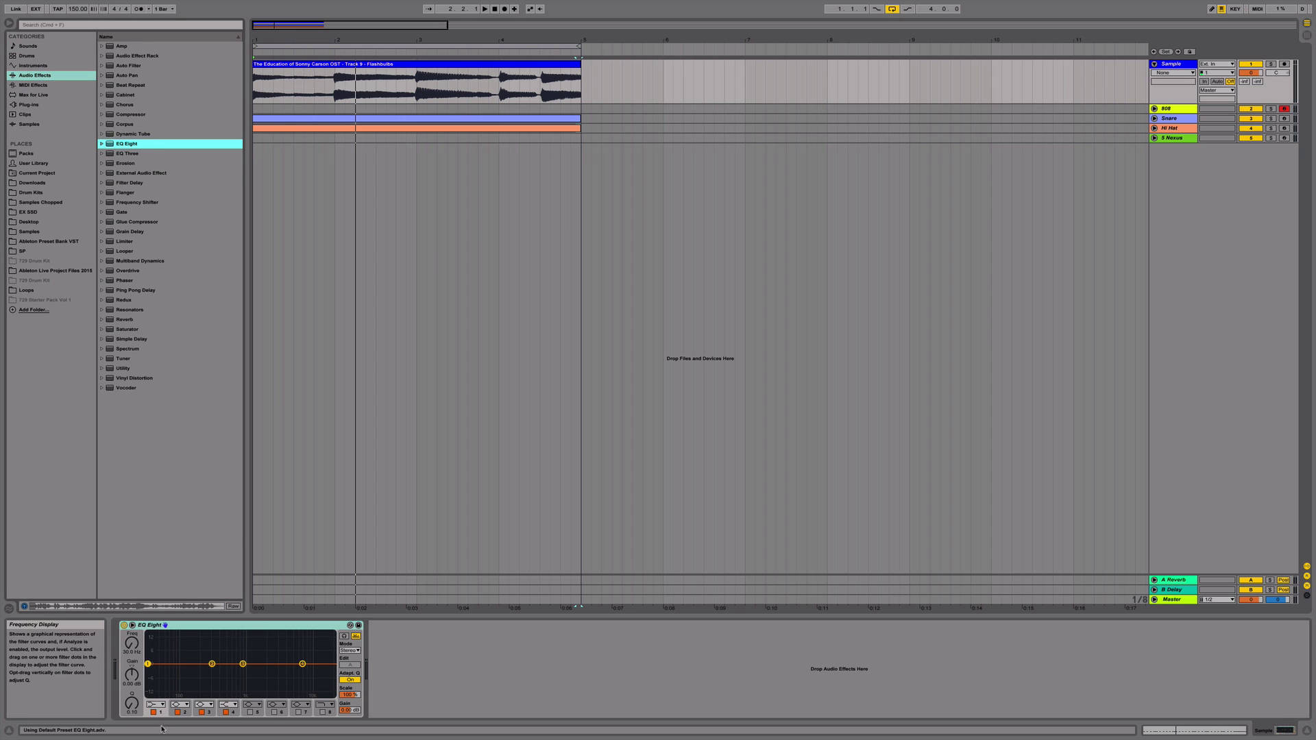
# Make EQ Eight band 1 a low-cut filter at about 228 Hz
pyautogui.click(157, 706)
pyautogui.click(154, 646)
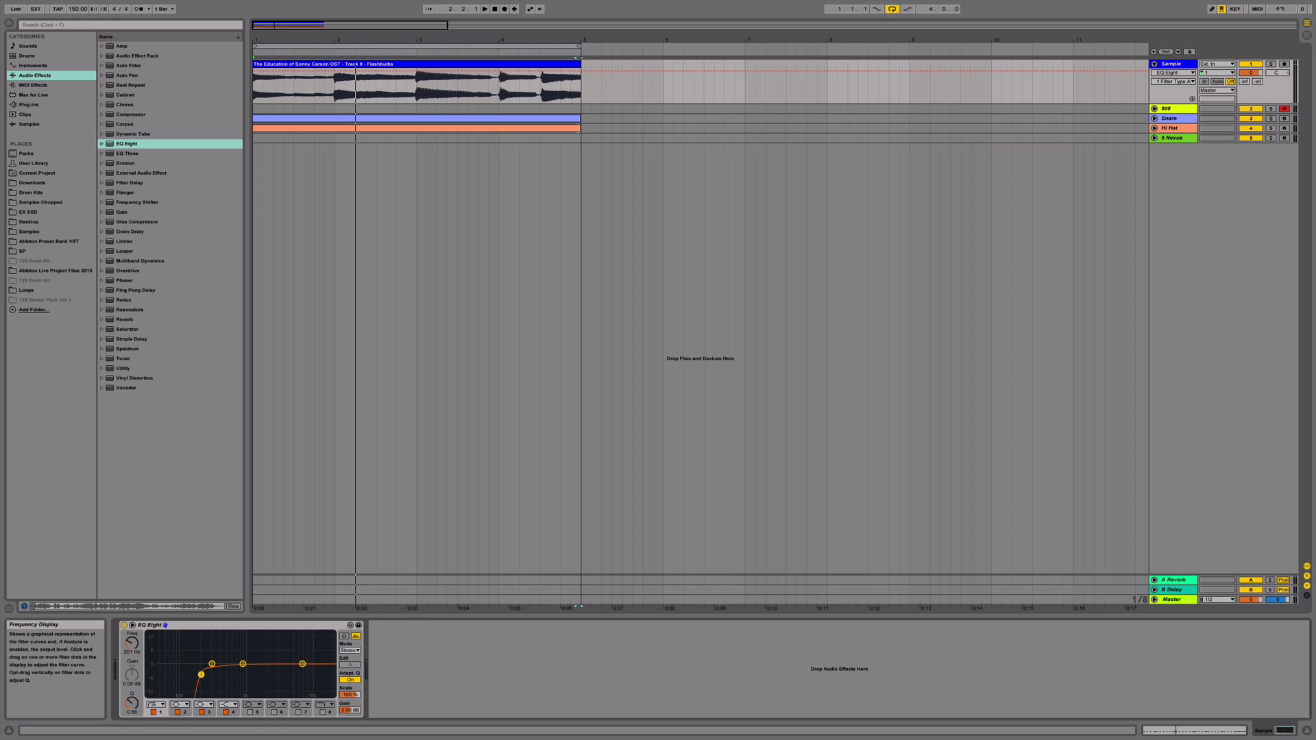
pyautogui.press('space')
pyautogui.moveTo(204, 672); pyautogui.dragTo(206, 675)
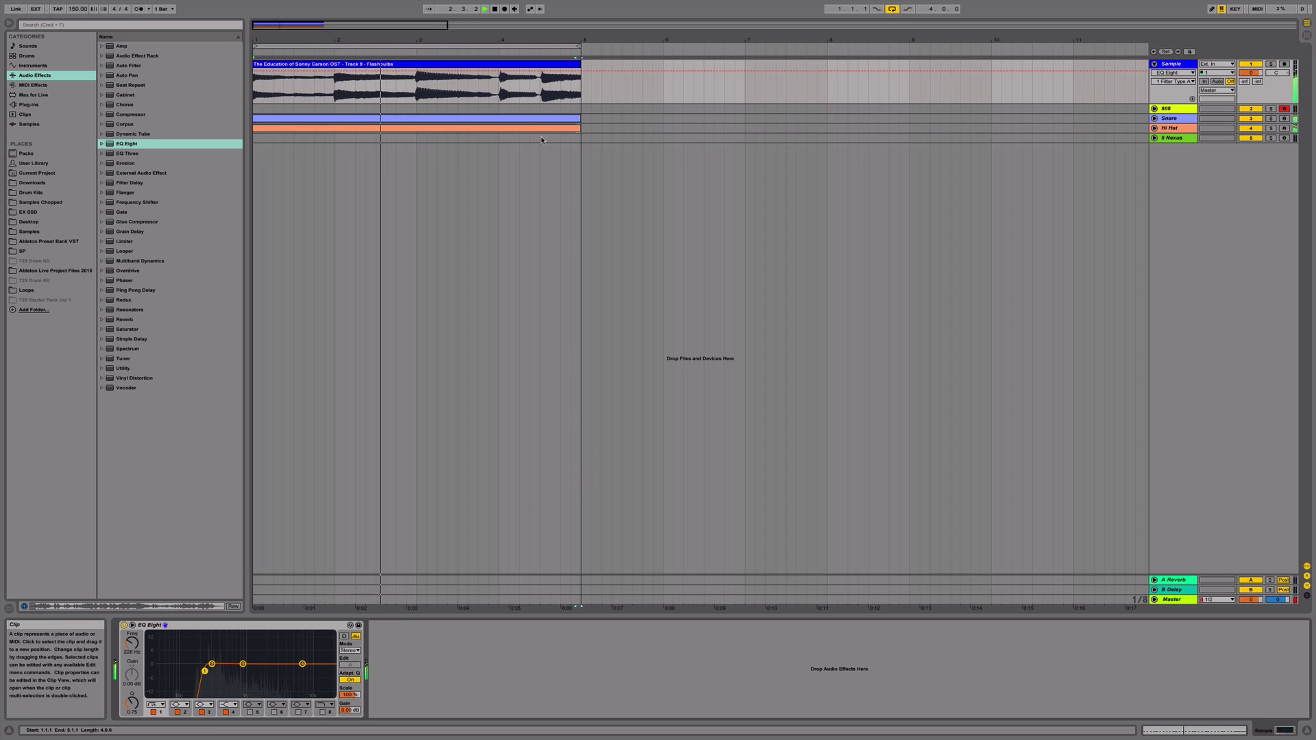
pyautogui.moveTo(577, 109); pyautogui.dragTo(310, 113)
# Insert a MIDI clip over bars 1–5 on the 808 track with a 1/8 grid
pyautogui.rightClick(254, 112)
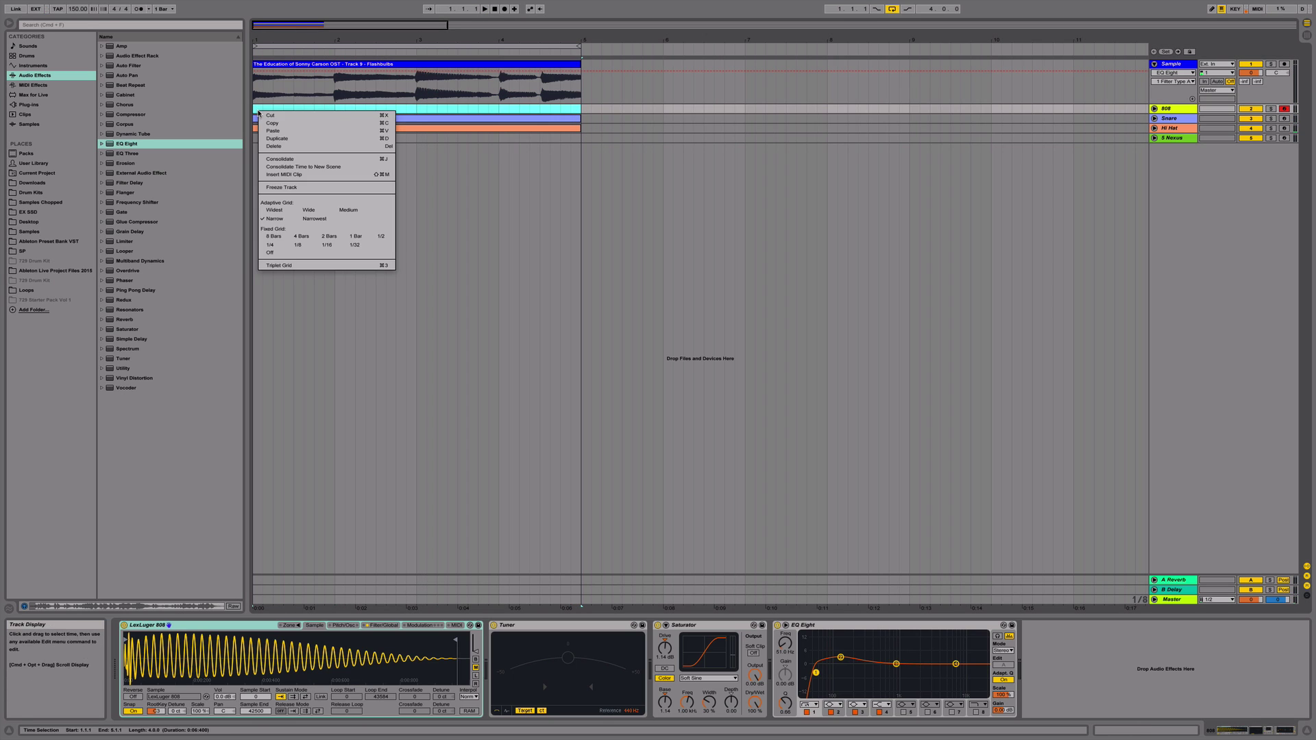
pyautogui.click(284, 178)
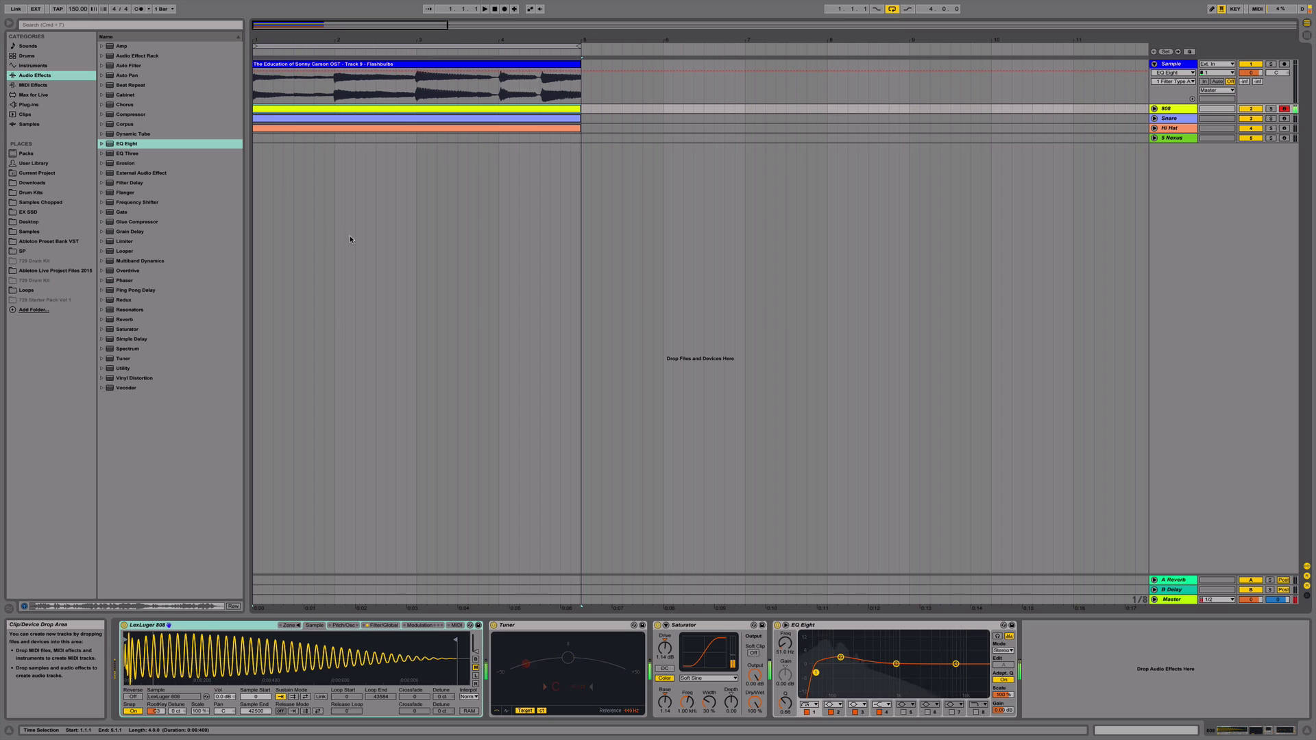
pyautogui.doubleClick(298, 108)
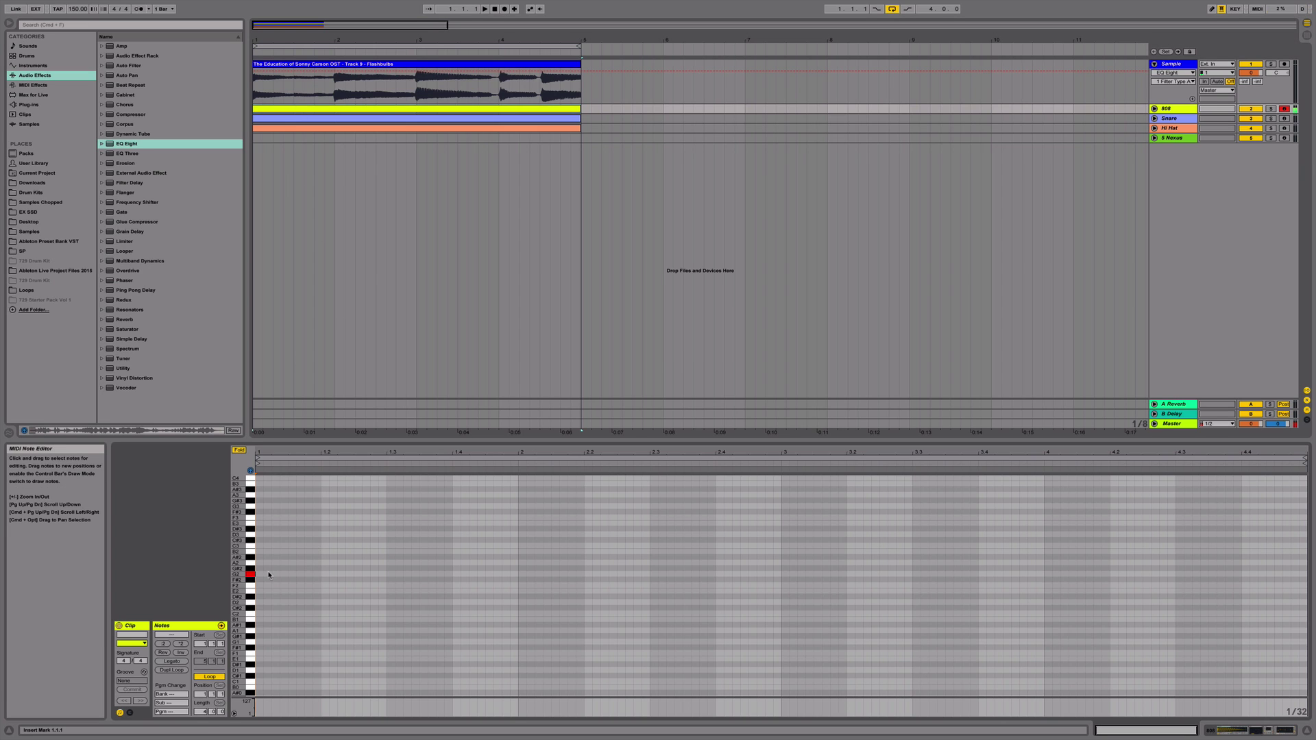
pyautogui.moveTo(253, 476); pyautogui.dragTo(241, 454)
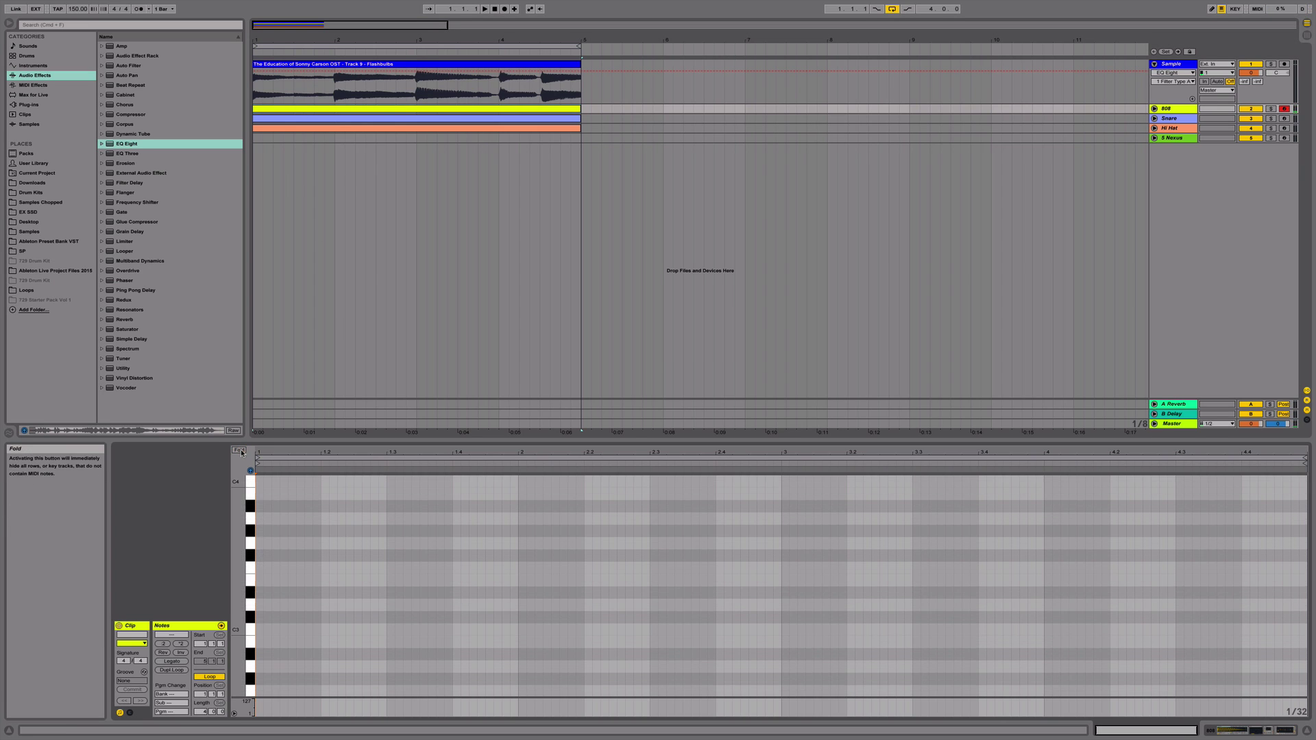
pyautogui.rightClick(274, 636)
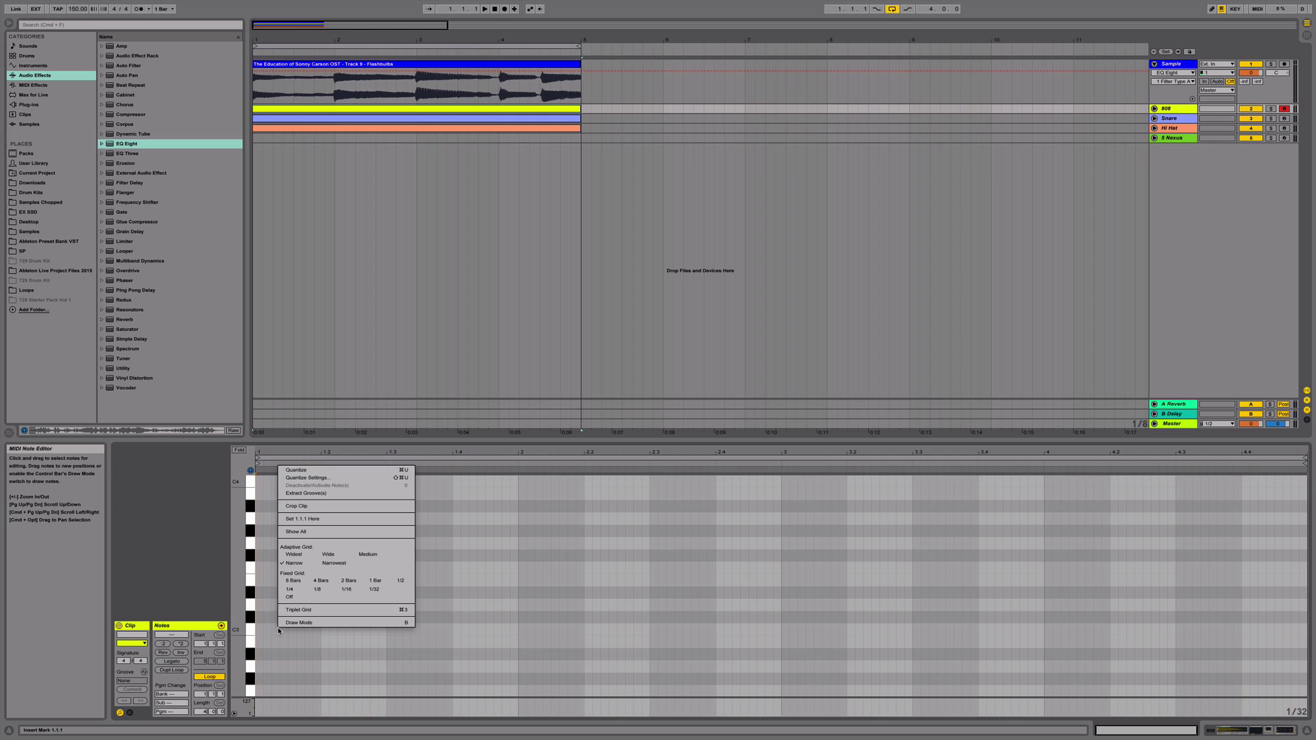
pyautogui.click(312, 587)
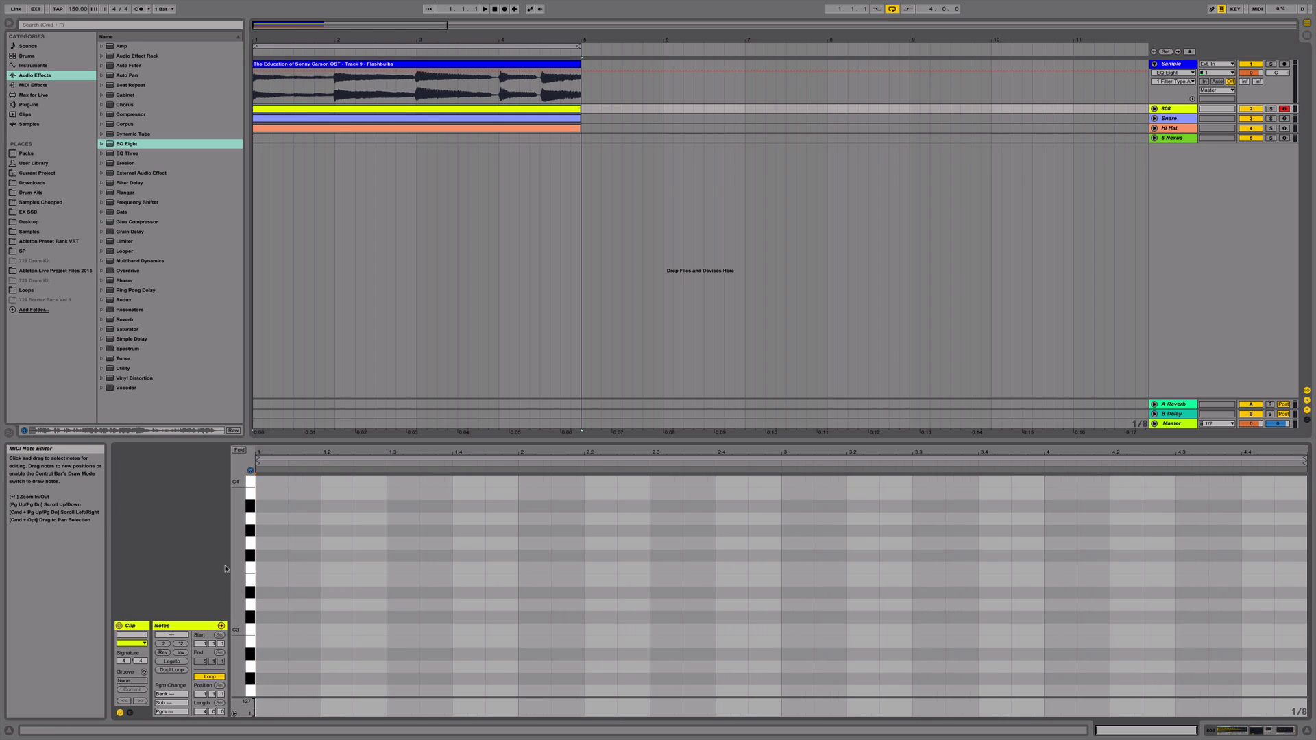
# Draw C3 808 notes at 1.1, 2.2, 3.1, 3.4.3, 4.1.3 and 4.2.1
pyautogui.doubleClick(274, 631)
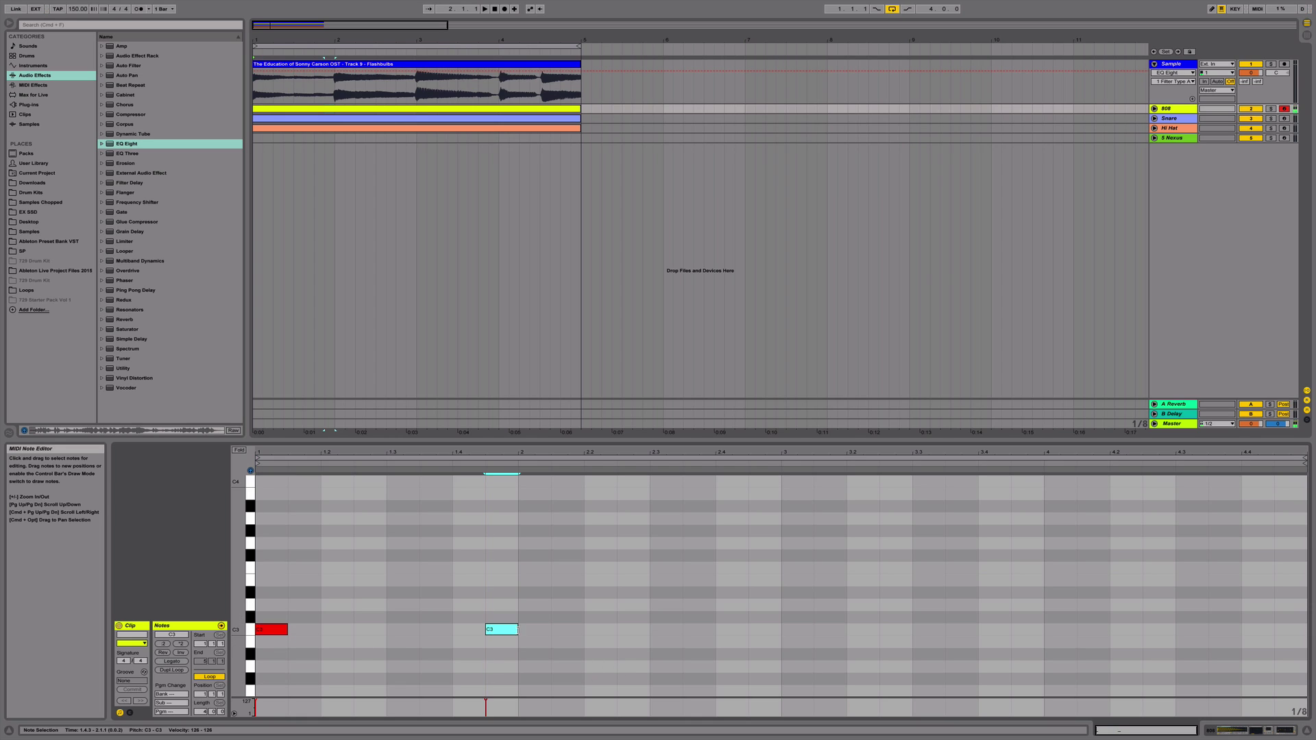
pyautogui.doubleClick(601, 631)
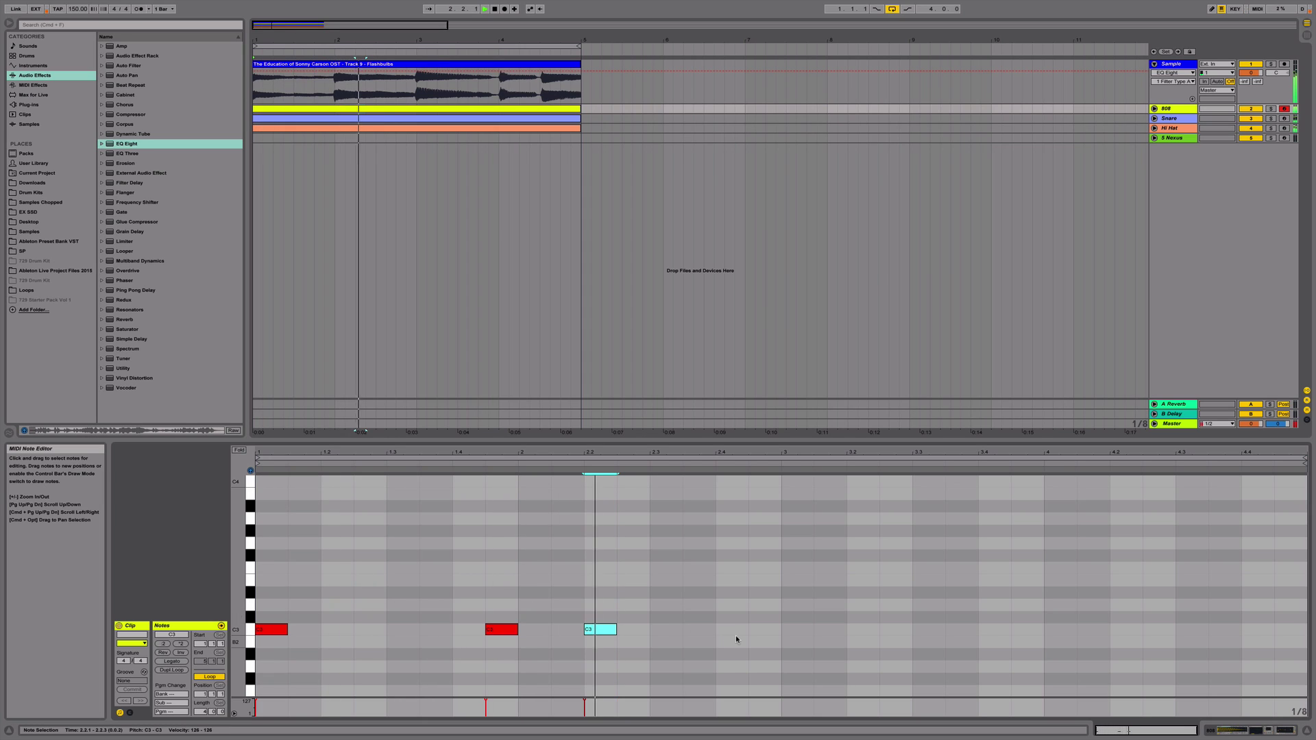
pyautogui.doubleClick(788, 641)
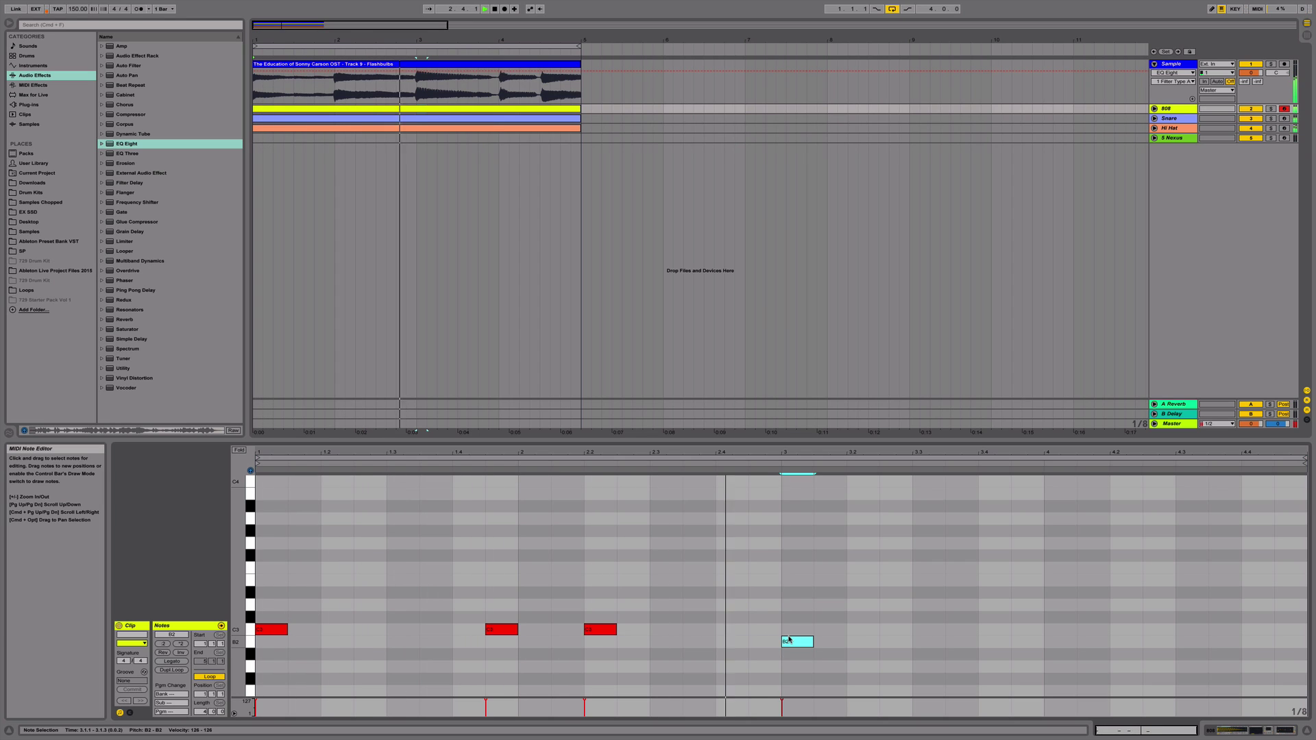
pyautogui.moveTo(788, 641); pyautogui.dragTo(788, 628)
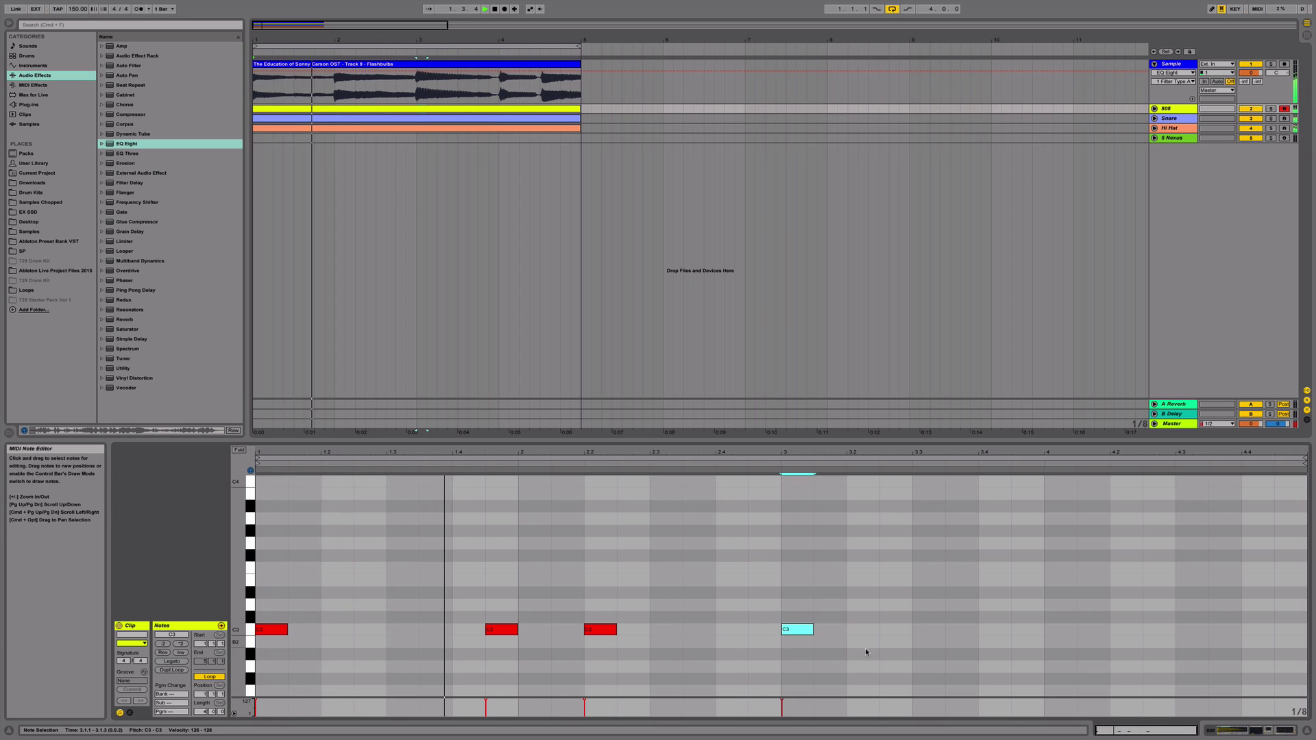
pyautogui.click(1019, 628)
pyautogui.doubleClick(1018, 628)
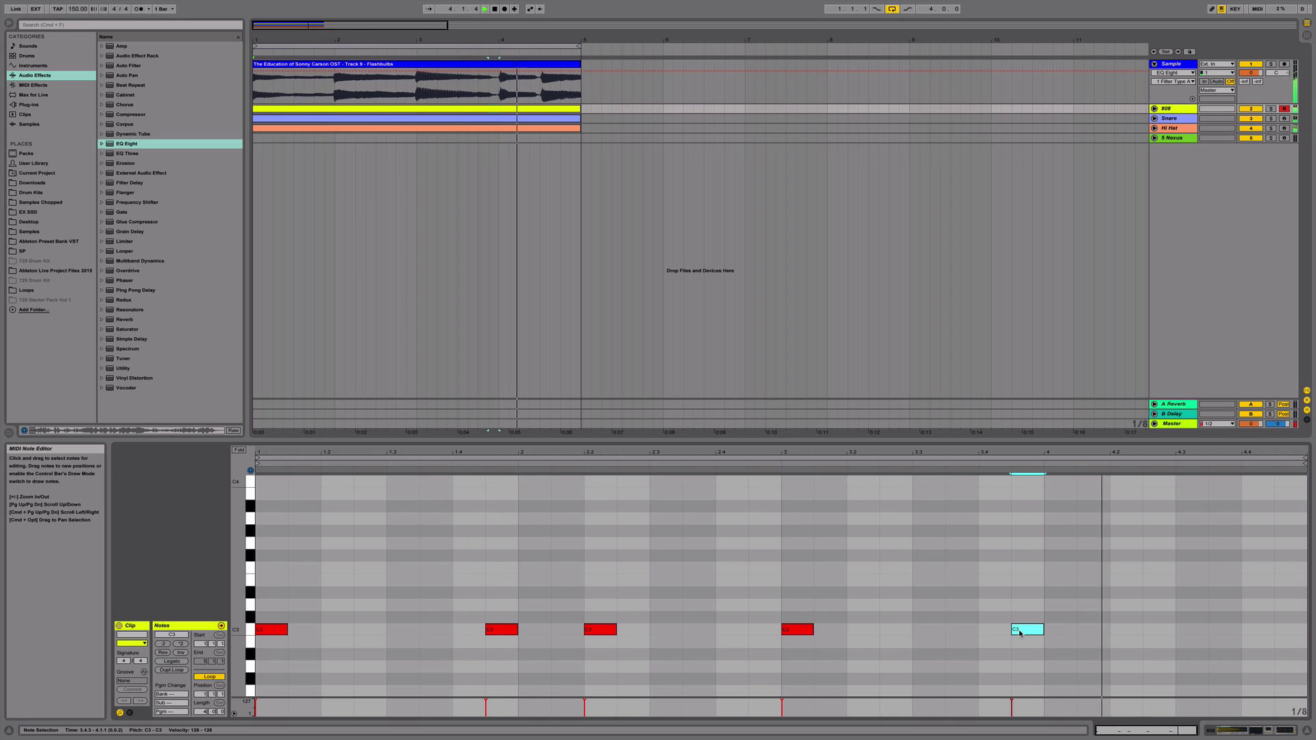
pyautogui.click(1111, 635)
pyautogui.doubleClick(1096, 635)
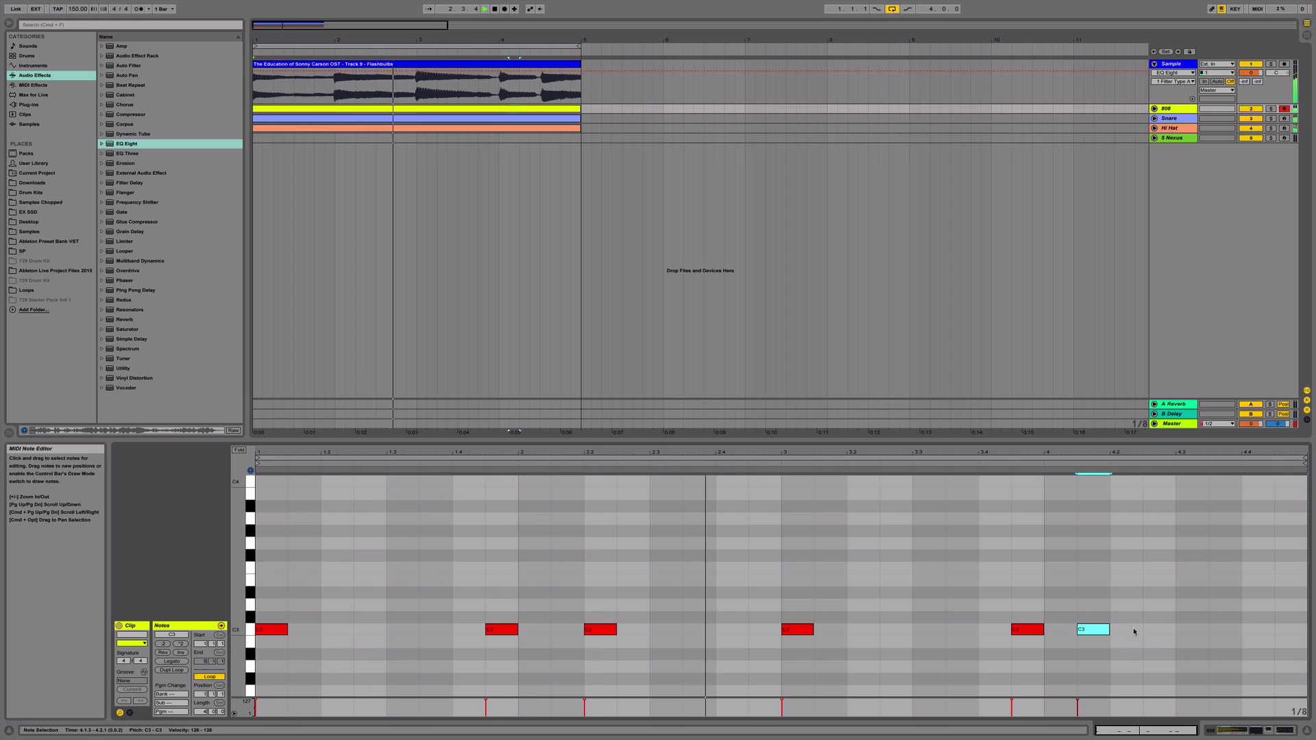
pyautogui.doubleClick(1129, 630)
# Select all the 808 notes, apply Legato, and play them back
pyautogui.click(386, 594)
pyautogui.press('space')
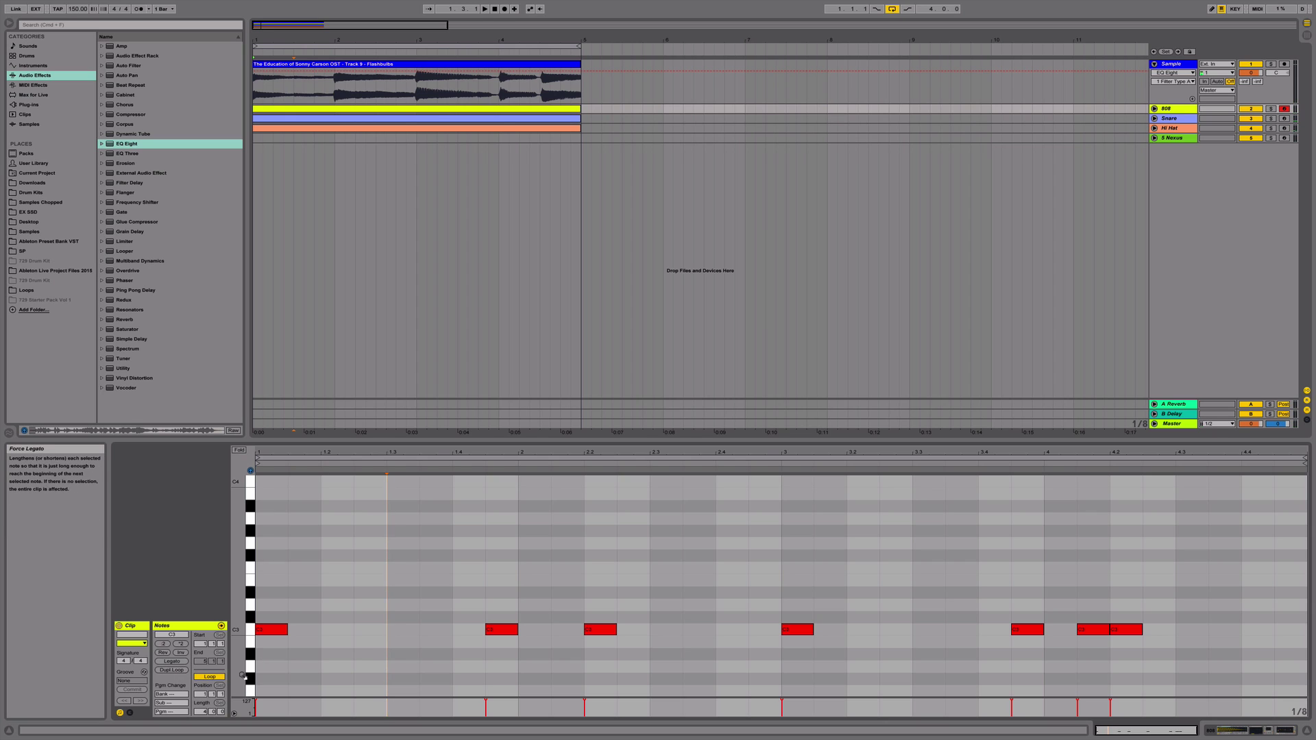
pyautogui.hotkey('ctrl', 'a')
pyautogui.click(186, 662)
pyautogui.press('space')
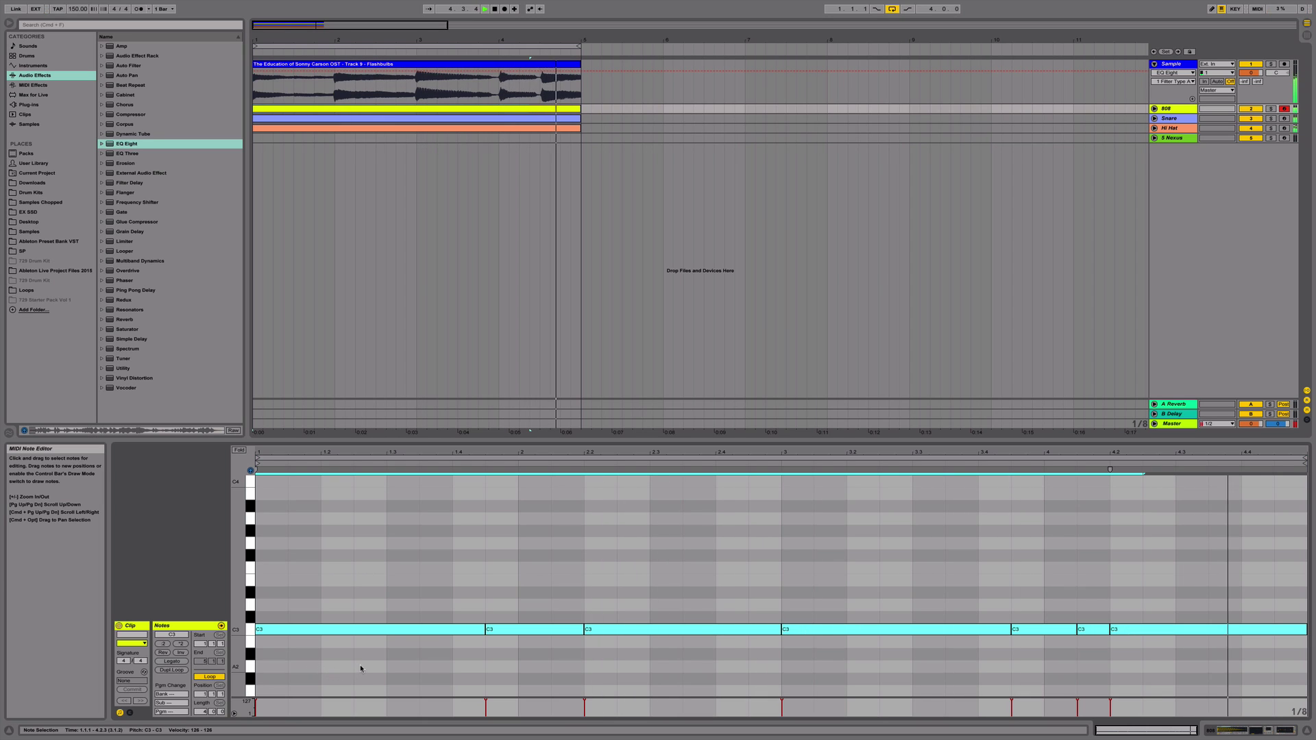
# Duplicate the Sample, 808, Snare and Hi Hat clips through bar 17 and move the loop to bars 17–21
pyautogui.press('space')
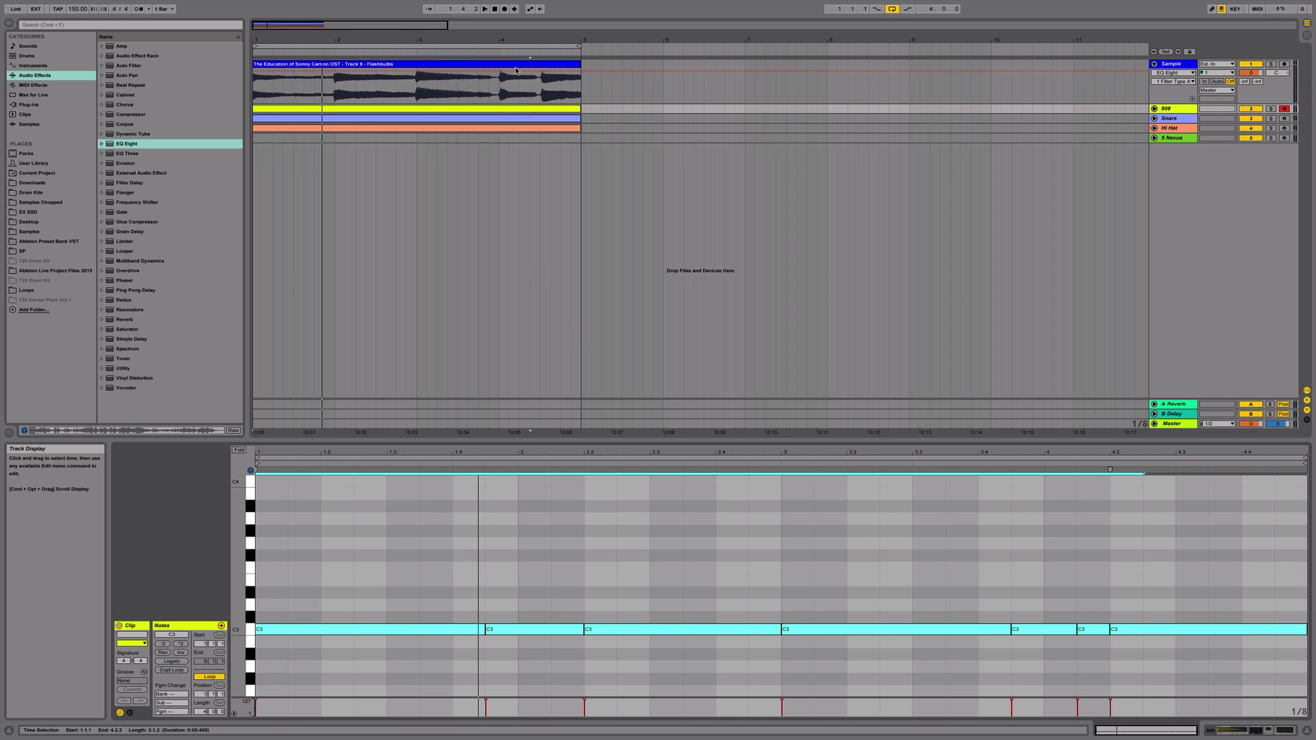
pyautogui.press('super+a')
pyautogui.press('super+d')
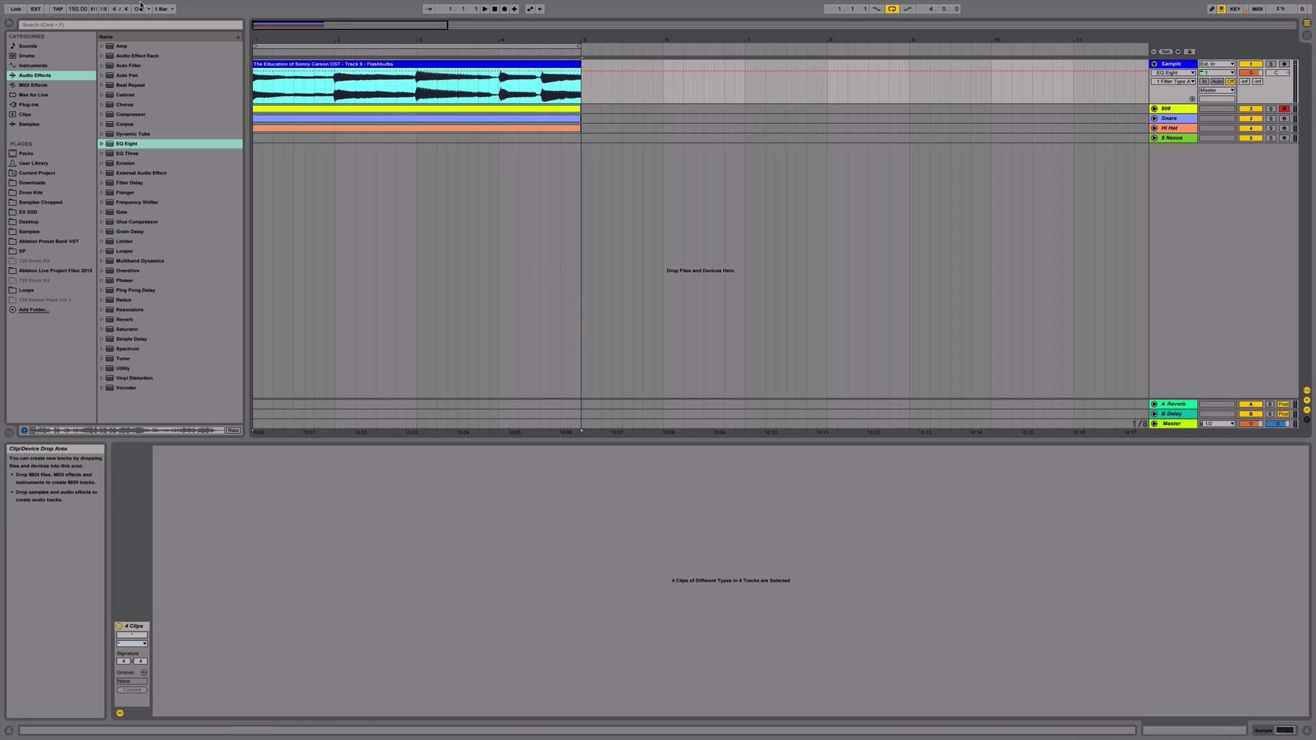
pyautogui.press('-')
pyautogui.press('-')
pyautogui.press('super+d')
pyautogui.press('super+d')
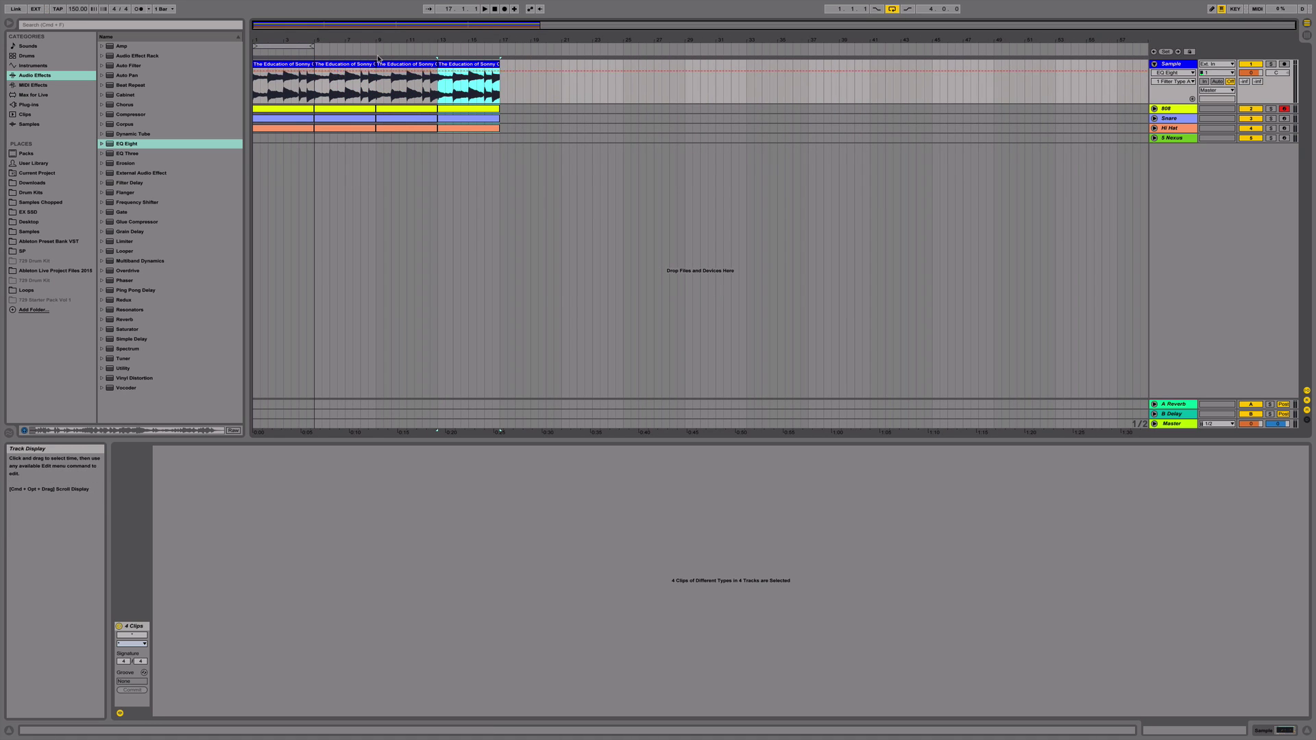
pyautogui.press('space')
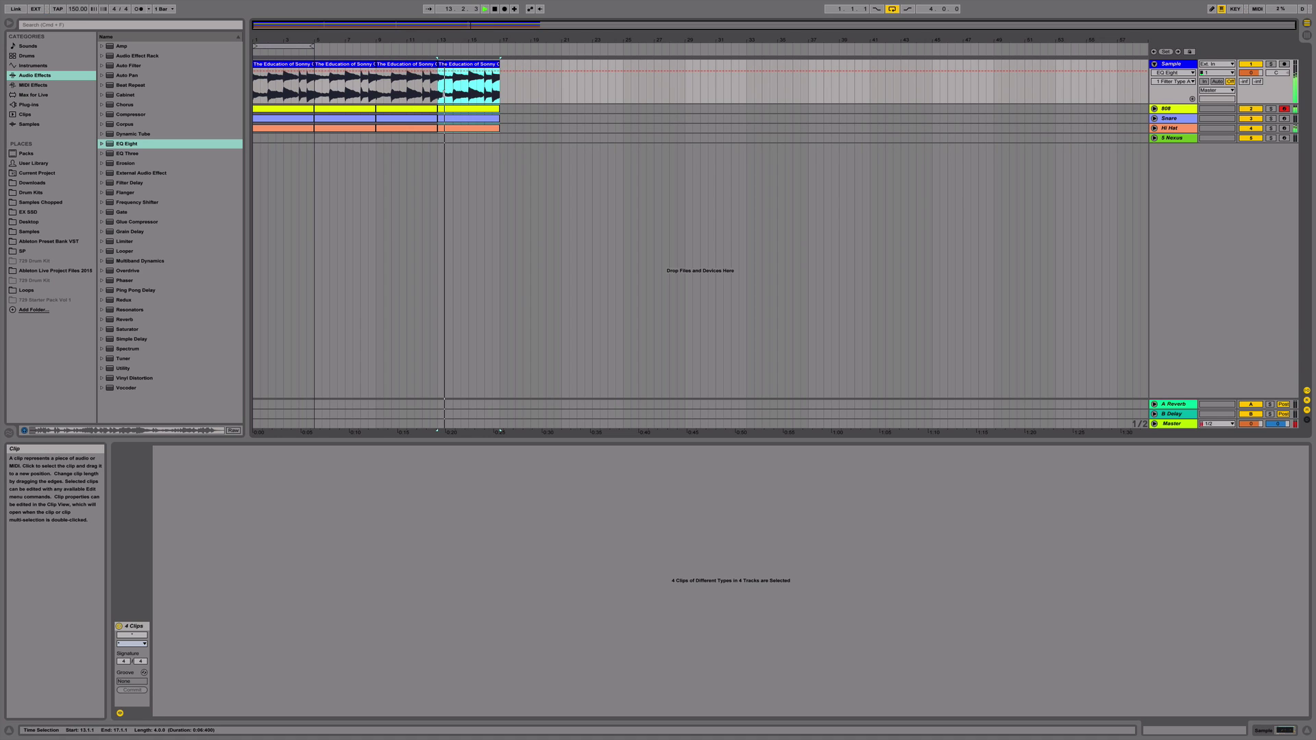
pyautogui.moveTo(295, 45); pyautogui.dragTo(542, 64)
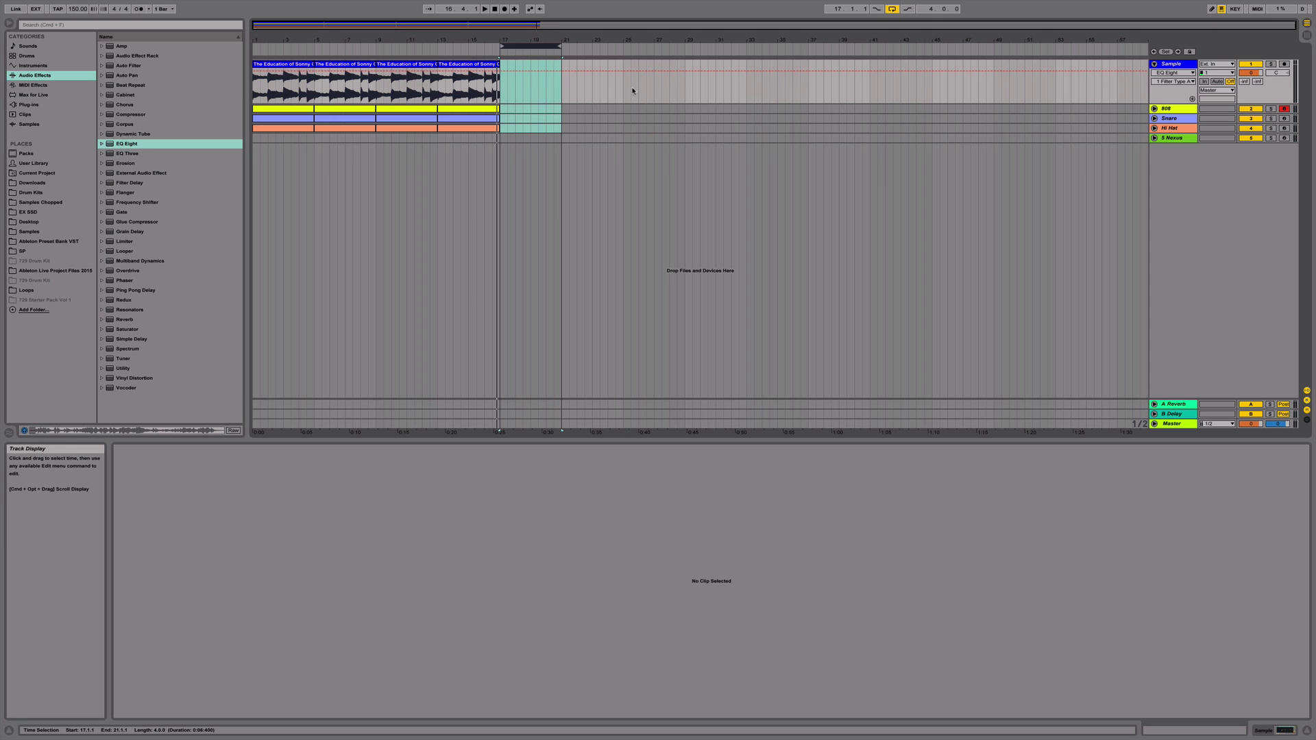
# Duplicate all clips, then delete everything past bar 17
pyautogui.press('space')
pyautogui.click(501, 128)
pyautogui.press('super+a')
pyautogui.press('super+d')
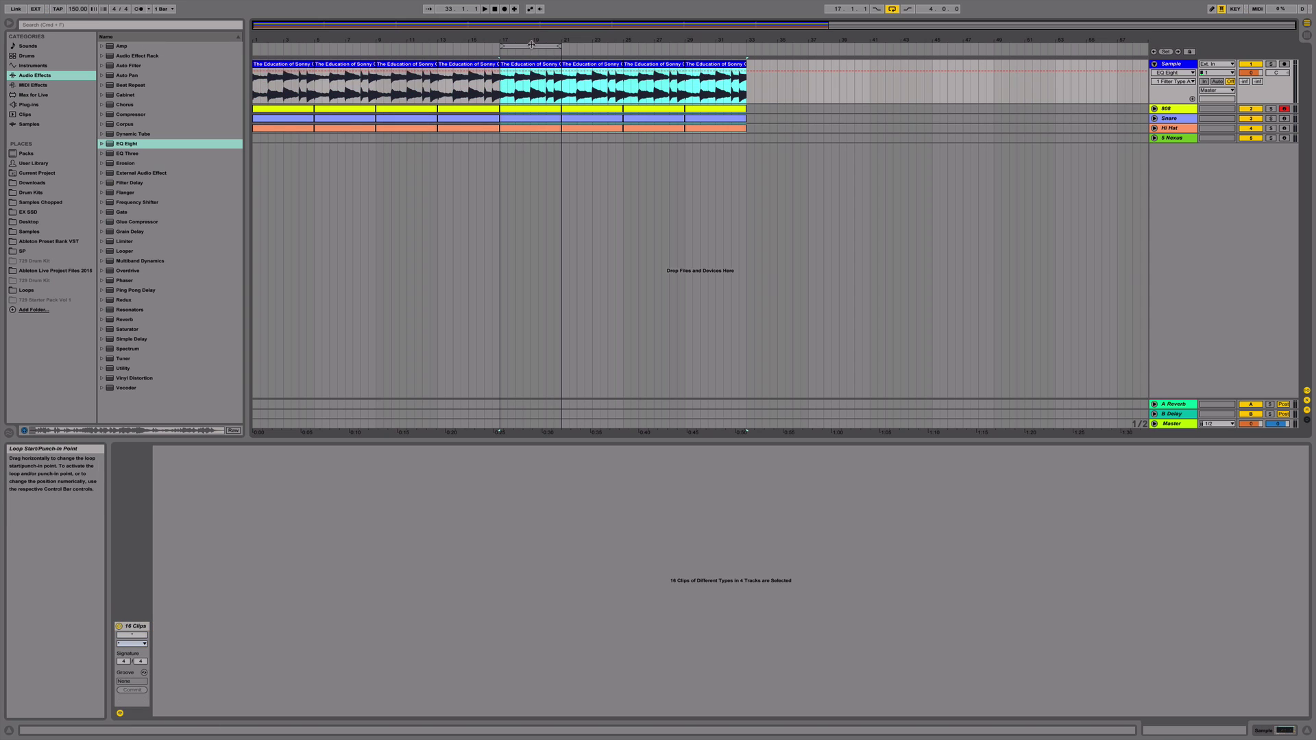
pyautogui.click(557, 138)
pyautogui.keyDown('shift'); pyautogui.click(503, 112); pyautogui.keyUp('shift')
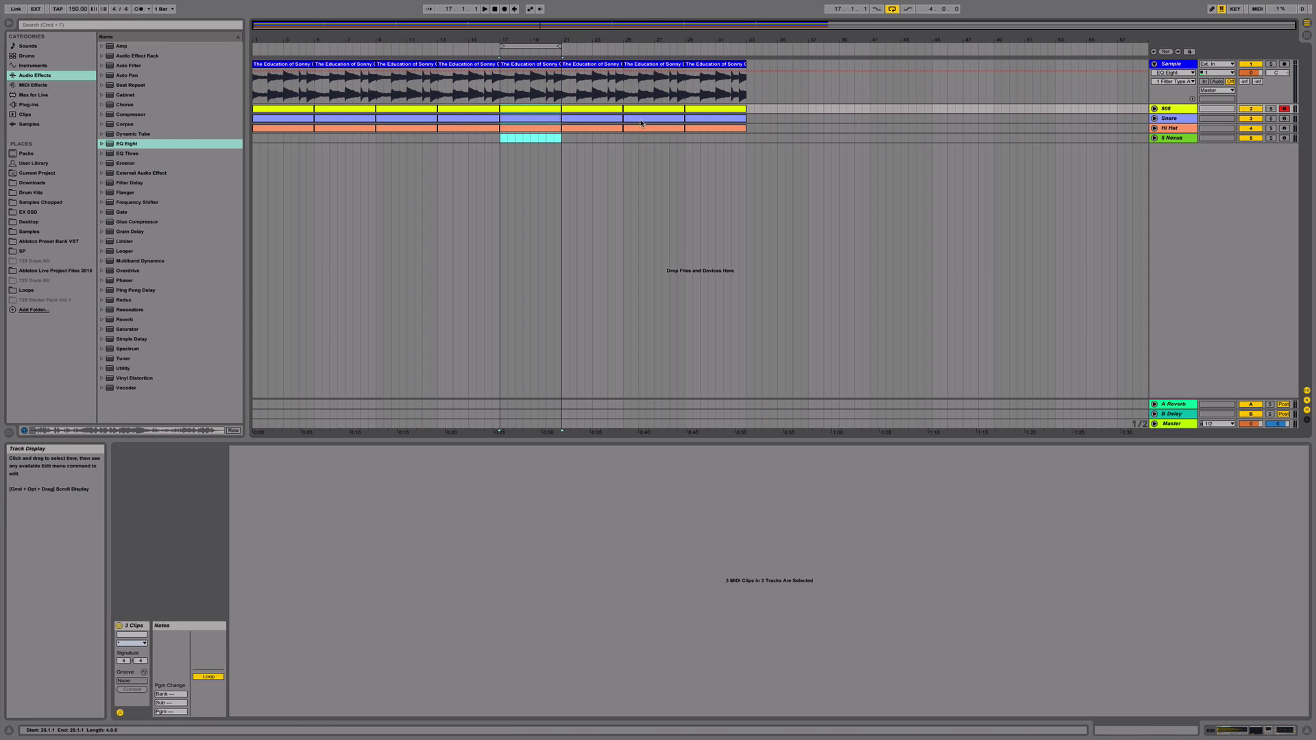
pyautogui.press('Delete')
pyautogui.moveTo(746, 137); pyautogui.dragTo(564, 82)
pyautogui.press('Delete')
# Open and close the Nexus instrument on the 5 Nexus track
pyautogui.click(492, 138)
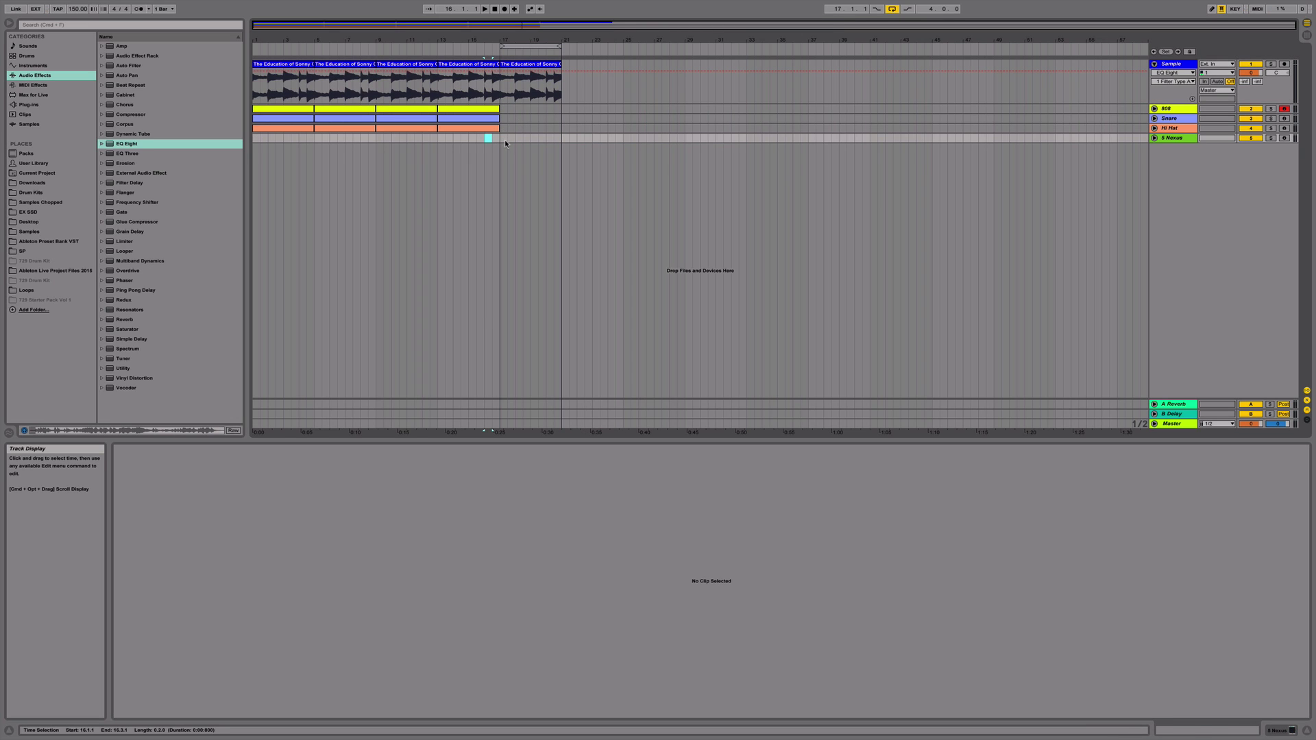
pyautogui.hotkey('shift', 'Tab')
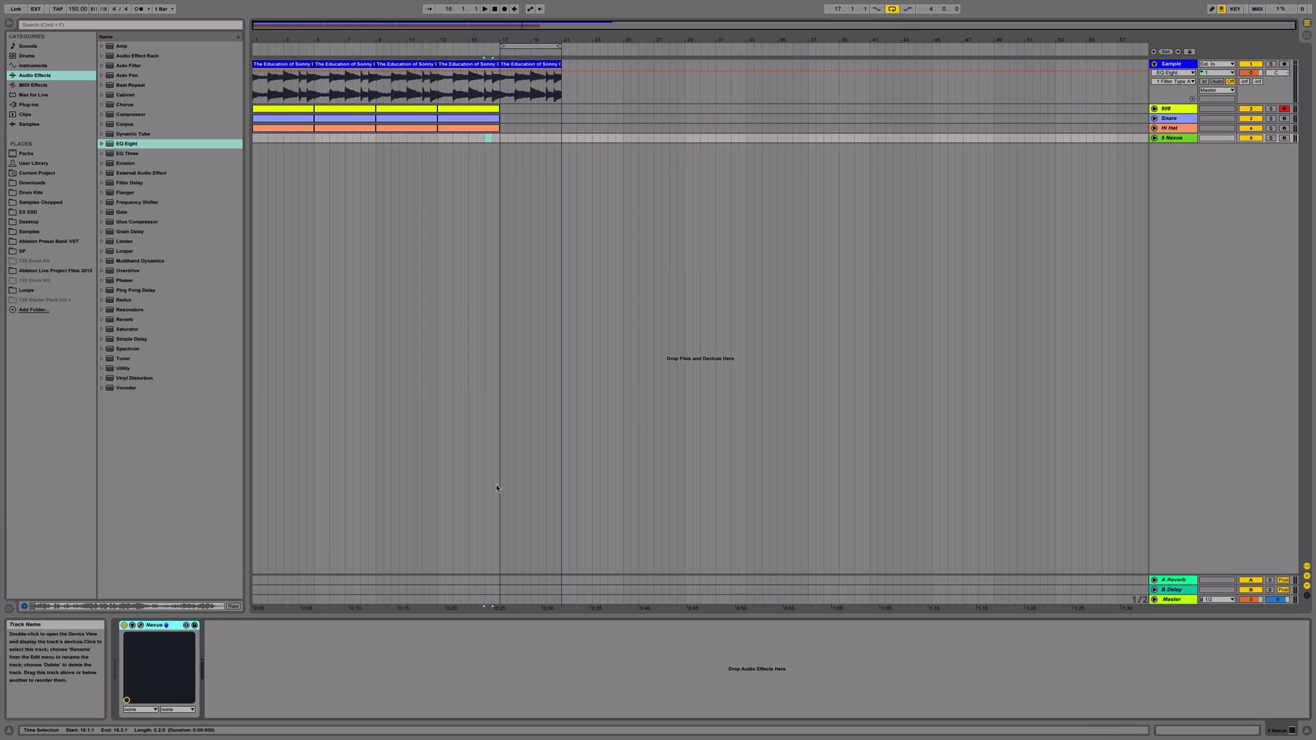
pyautogui.click(141, 626)
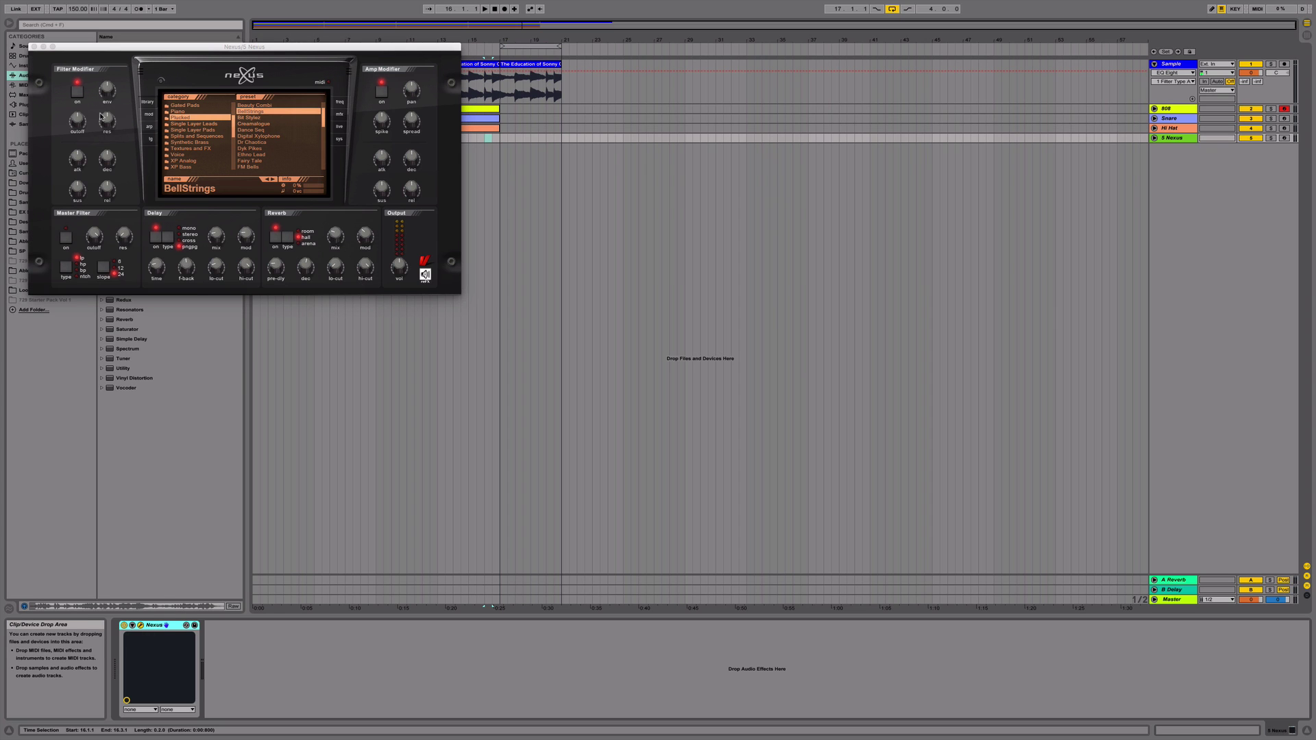
pyautogui.click(34, 47)
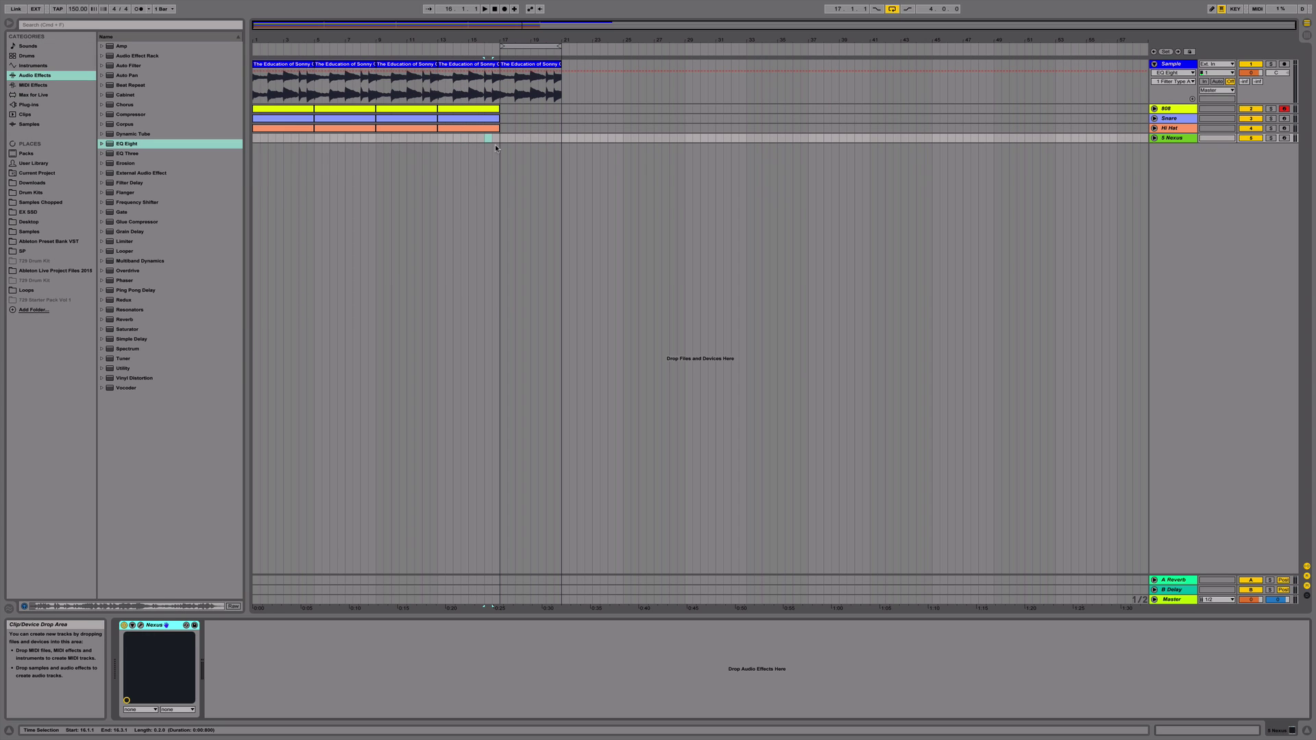
# Insert an empty MIDI clip over bars 17–21 on 5 Nexus and open it
pyautogui.moveTo(500, 140); pyautogui.dragTo(561, 140)
pyautogui.rightClick(561, 140)
pyautogui.click(583, 202)
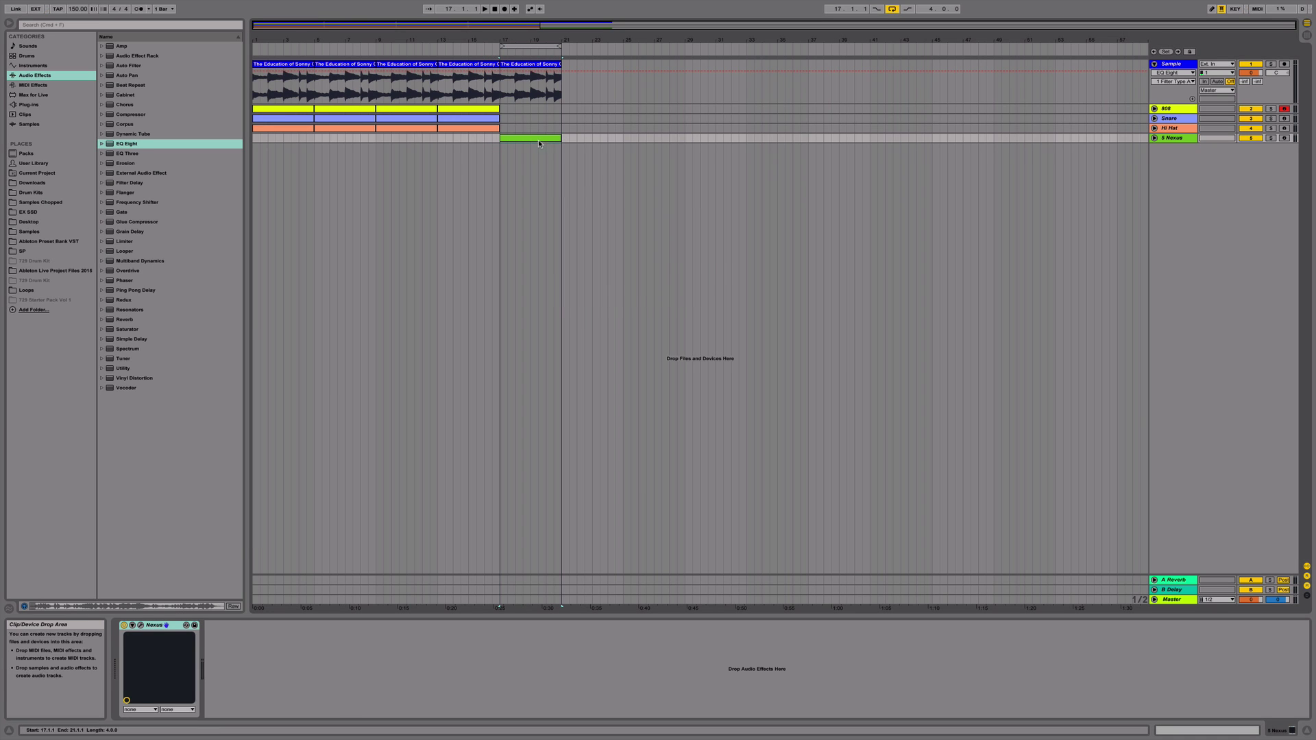
pyautogui.doubleClick(537, 138)
# Draw a D#4 note at the clip start and a C#4 at 1.3
pyautogui.scroll(1, 261, 516)
pyautogui.press('space')
pyautogui.scroll(1, 257, 515)
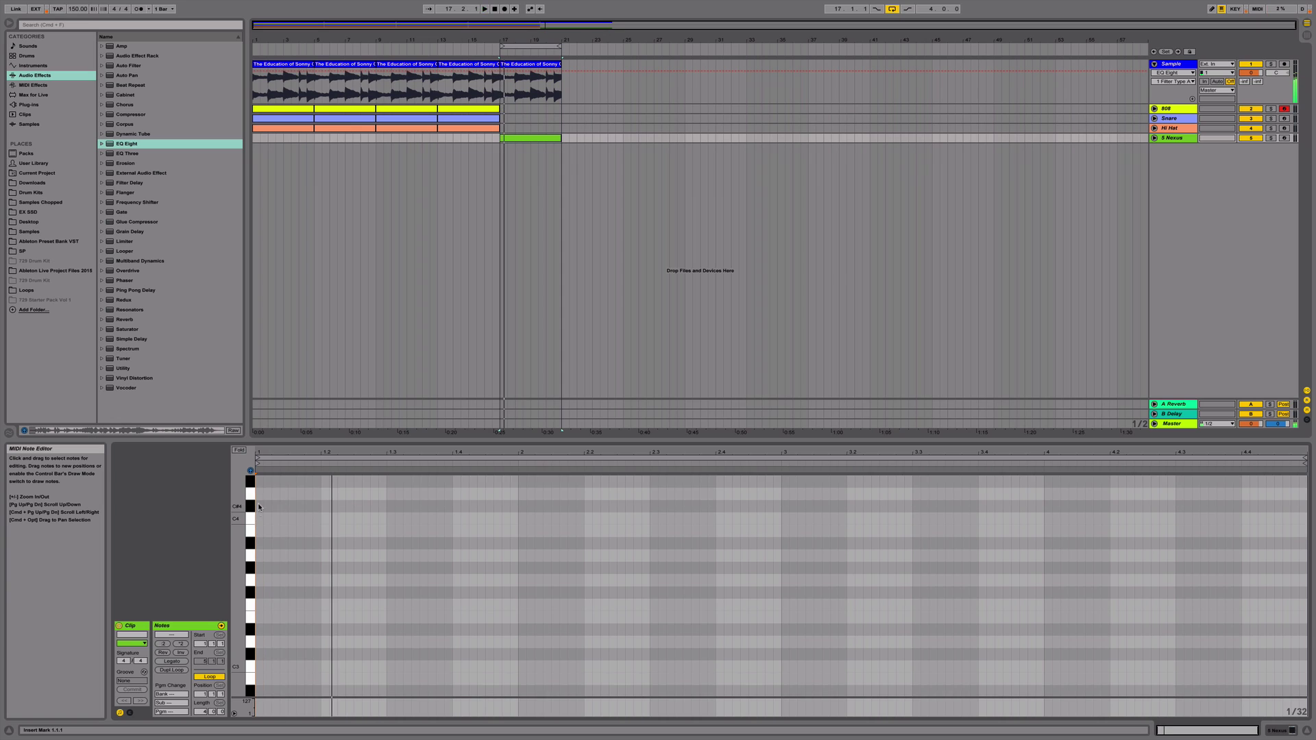
pyautogui.scroll(1, 258, 500)
pyautogui.doubleClick(258, 494)
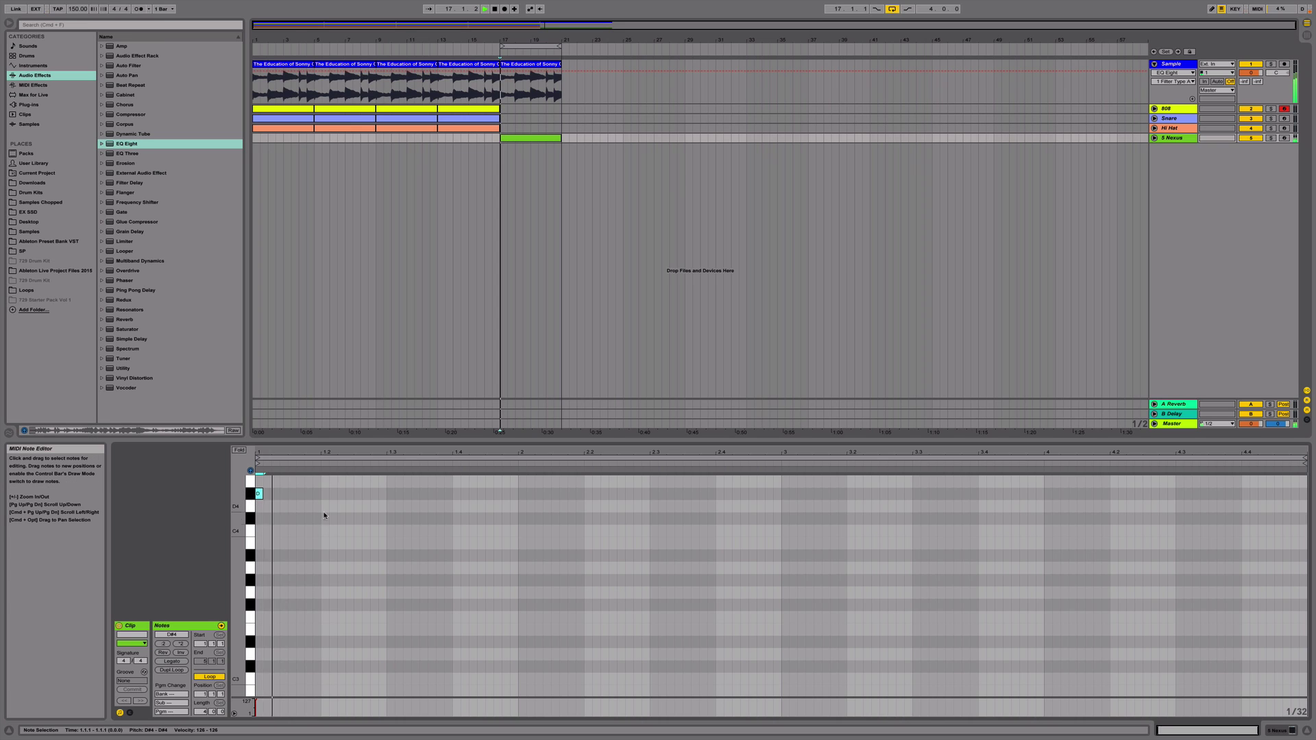
pyautogui.doubleClick(388, 520)
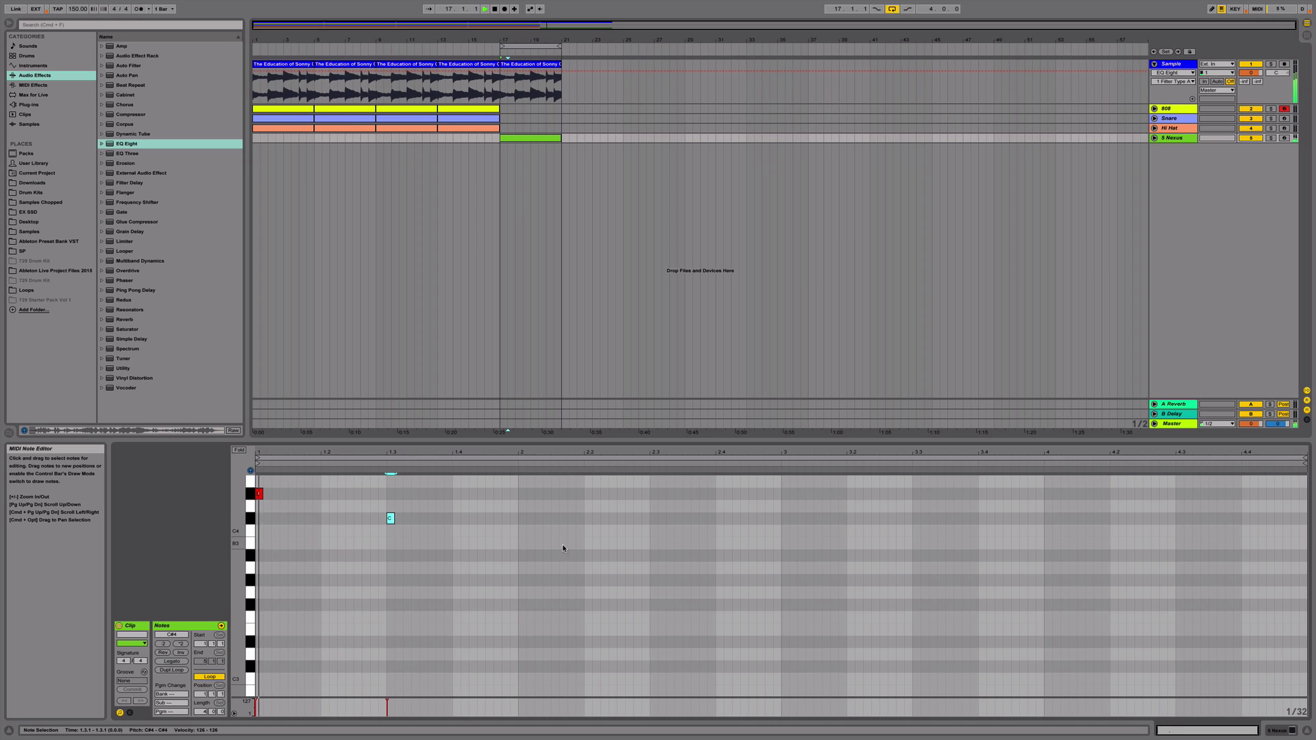
# Add A3 at 2.3, C#4 at bar 3, G#3 at bar 4 and F#3 at 4.3
pyautogui.doubleClick(653, 555)
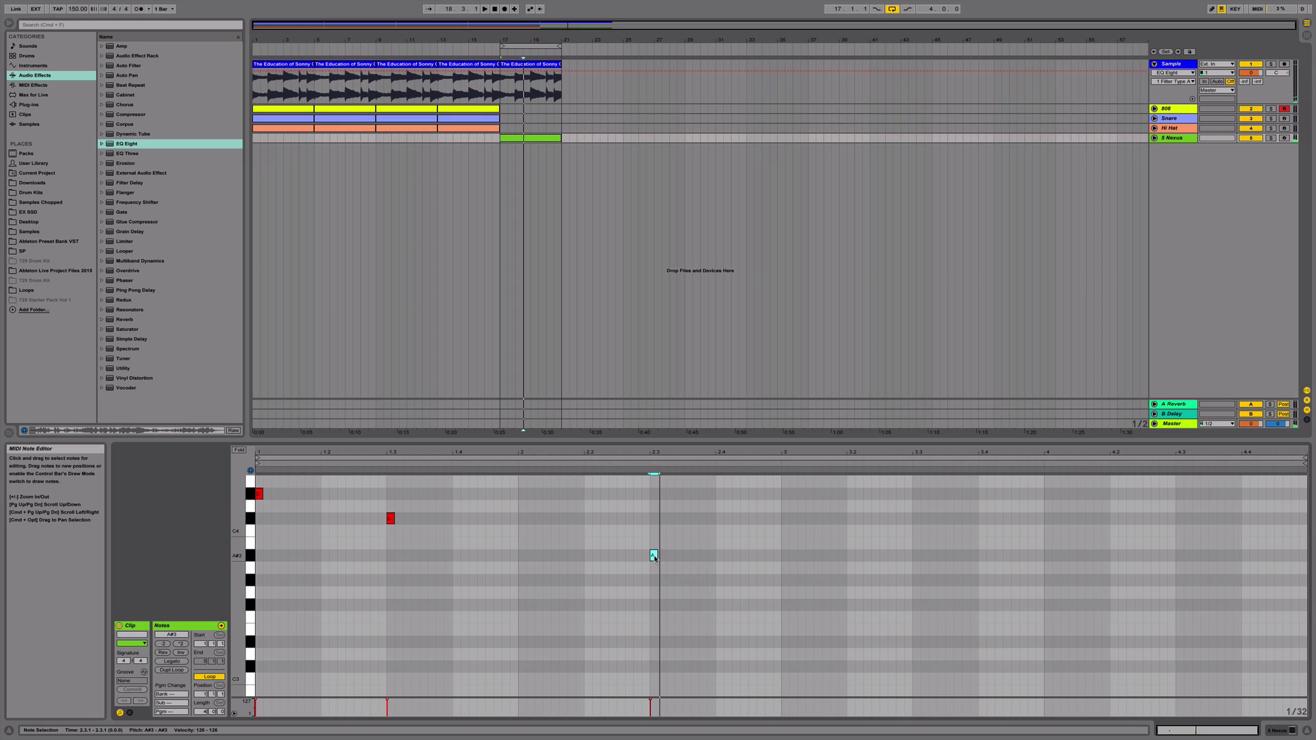
pyautogui.moveTo(655, 558); pyautogui.dragTo(654, 571)
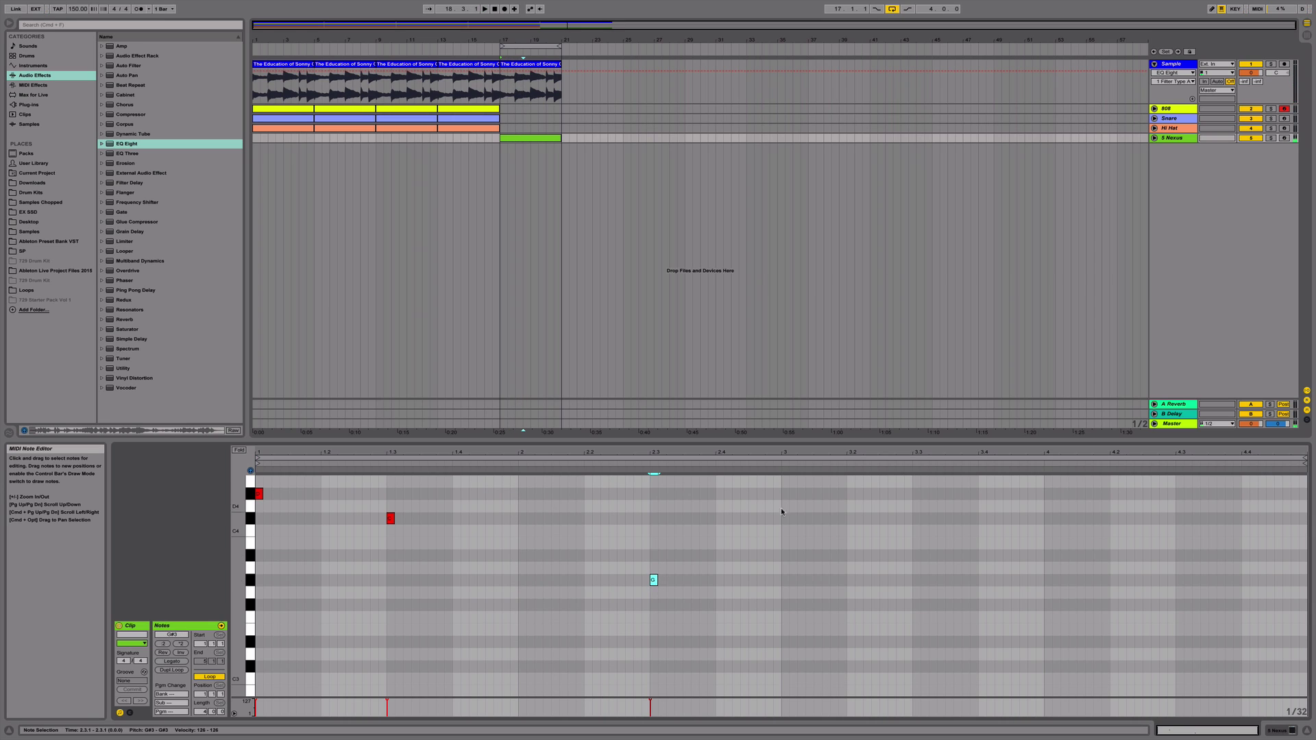
pyautogui.doubleClick(786, 521)
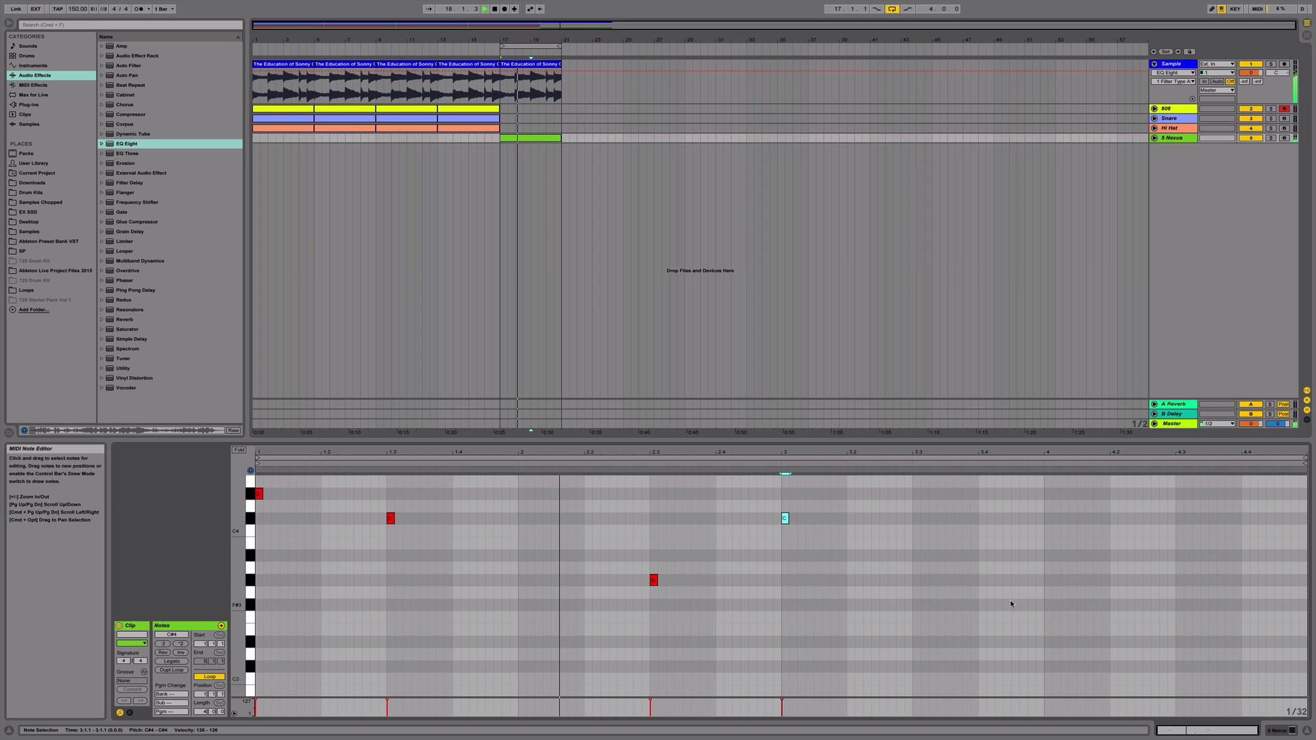
pyautogui.doubleClick(1048, 580)
pyautogui.doubleClick(1179, 605)
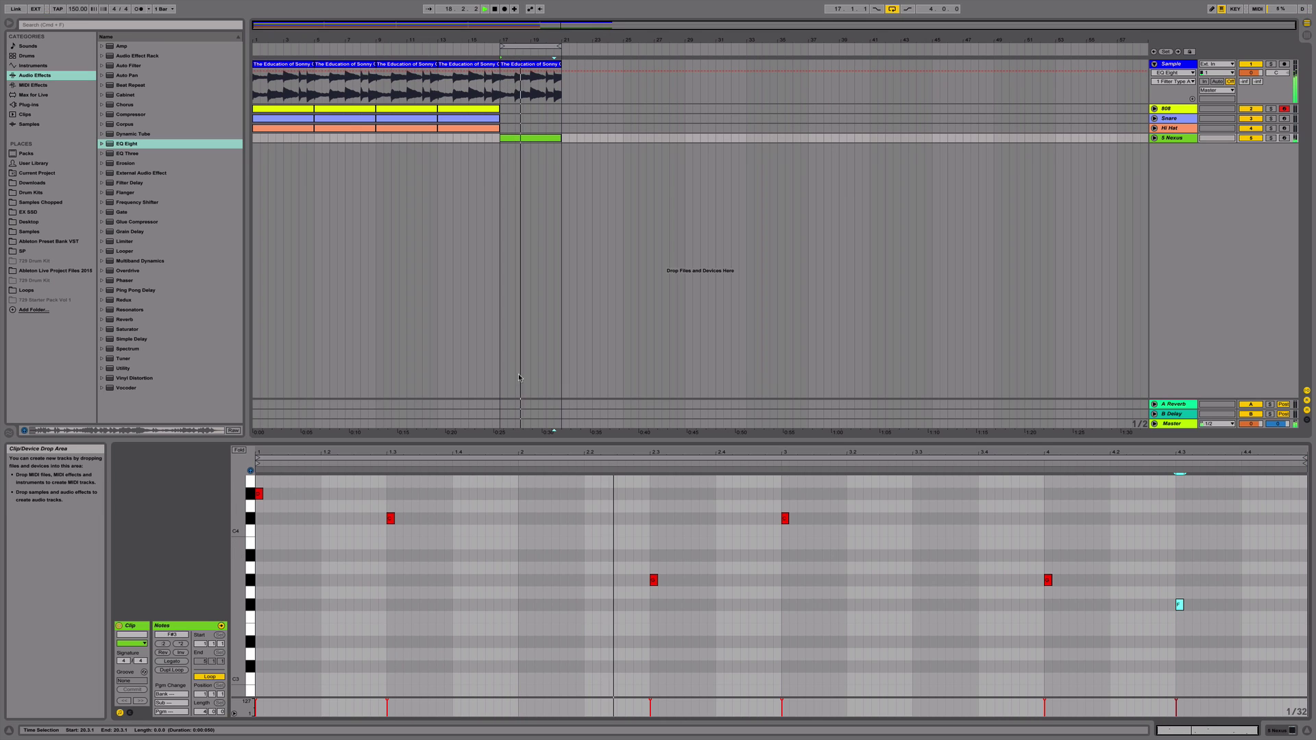
pyautogui.click(560, 365)
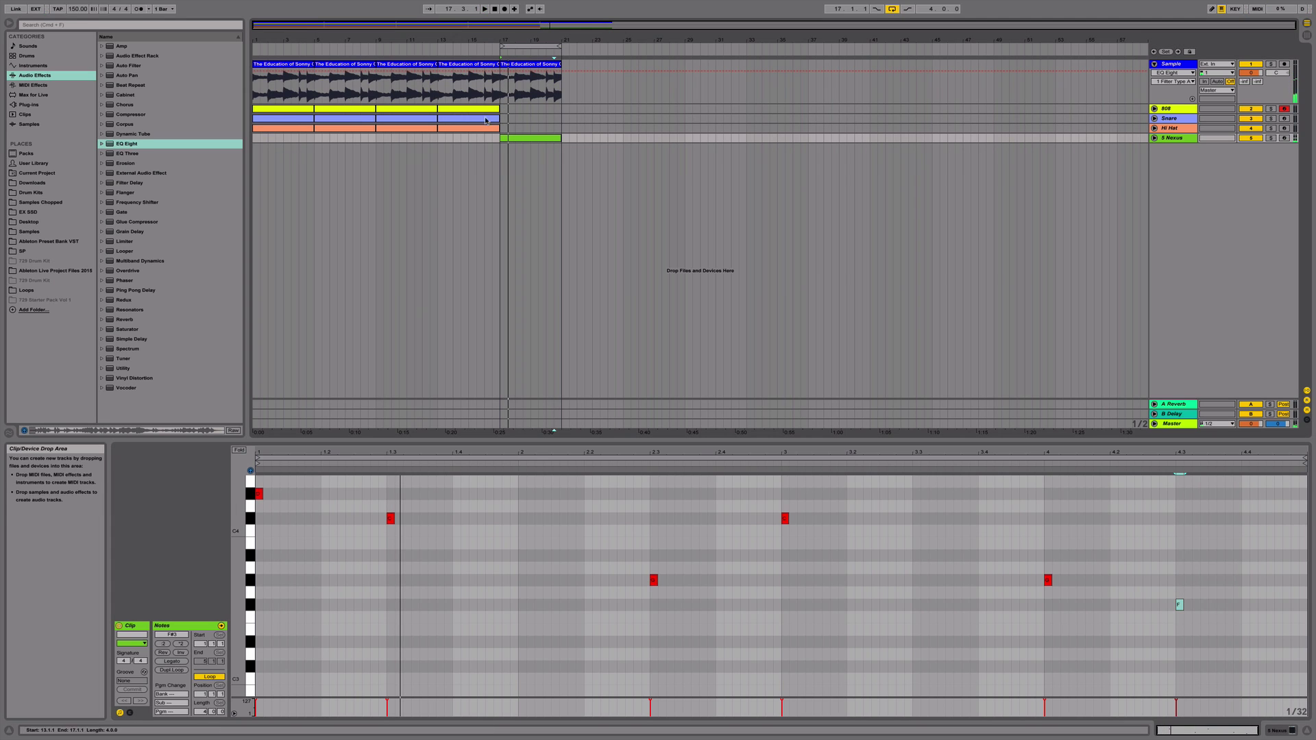
# Check the clip selection across the five tracks, then play the arrangement from bar 1
pyautogui.press('space')
pyautogui.moveTo(563, 142); pyautogui.dragTo(262, 69)
pyautogui.click(545, 139)
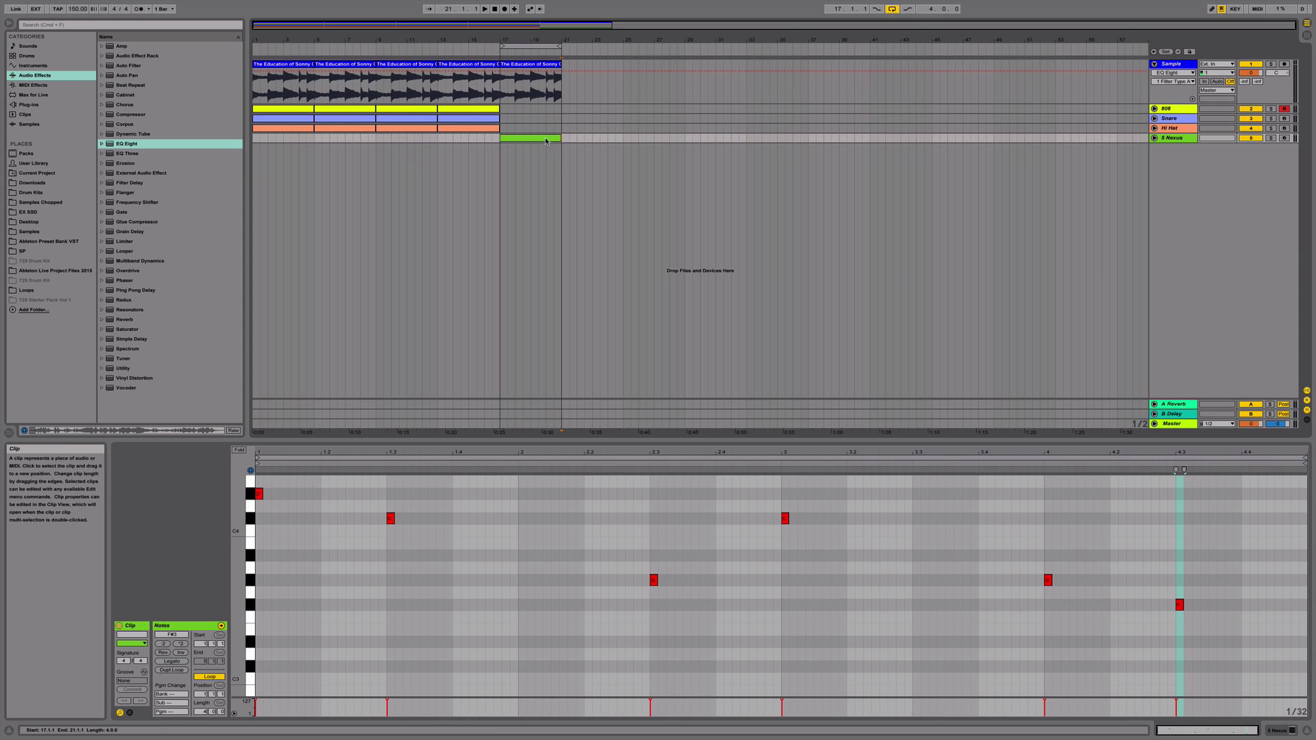
pyautogui.click(254, 142)
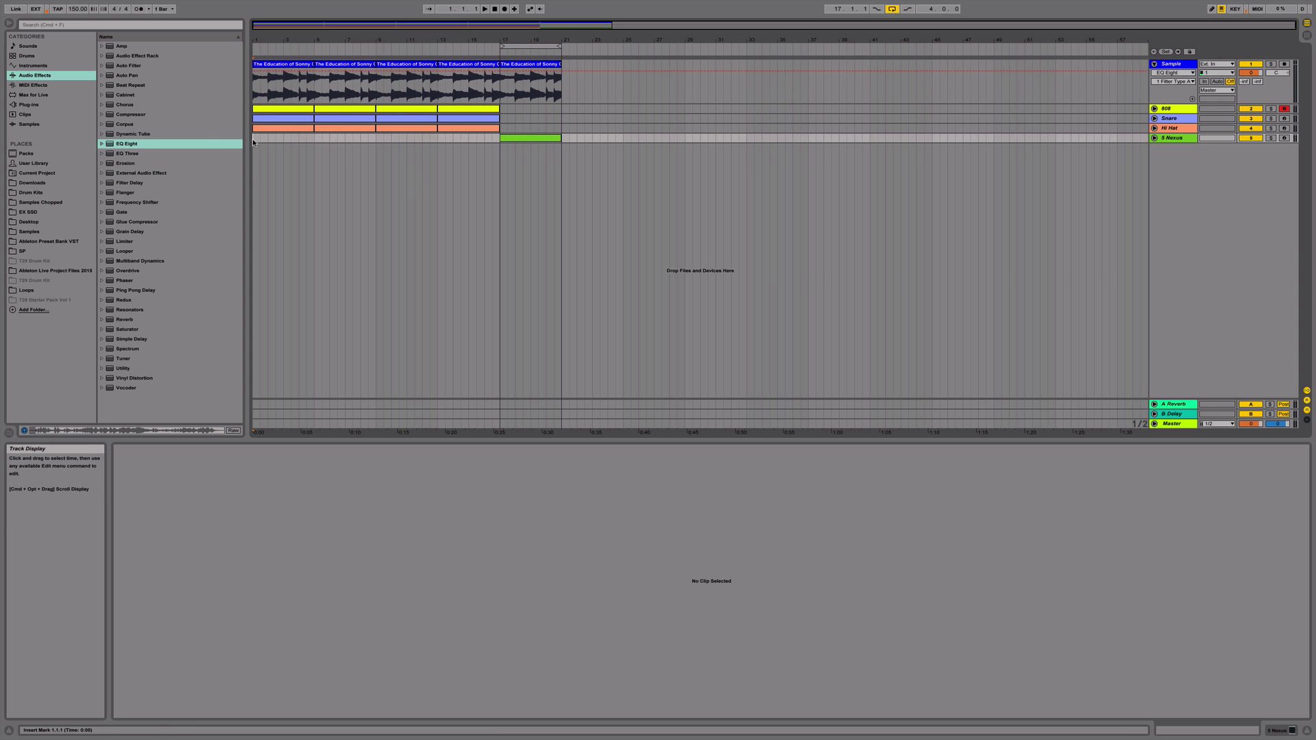
pyautogui.press('space')
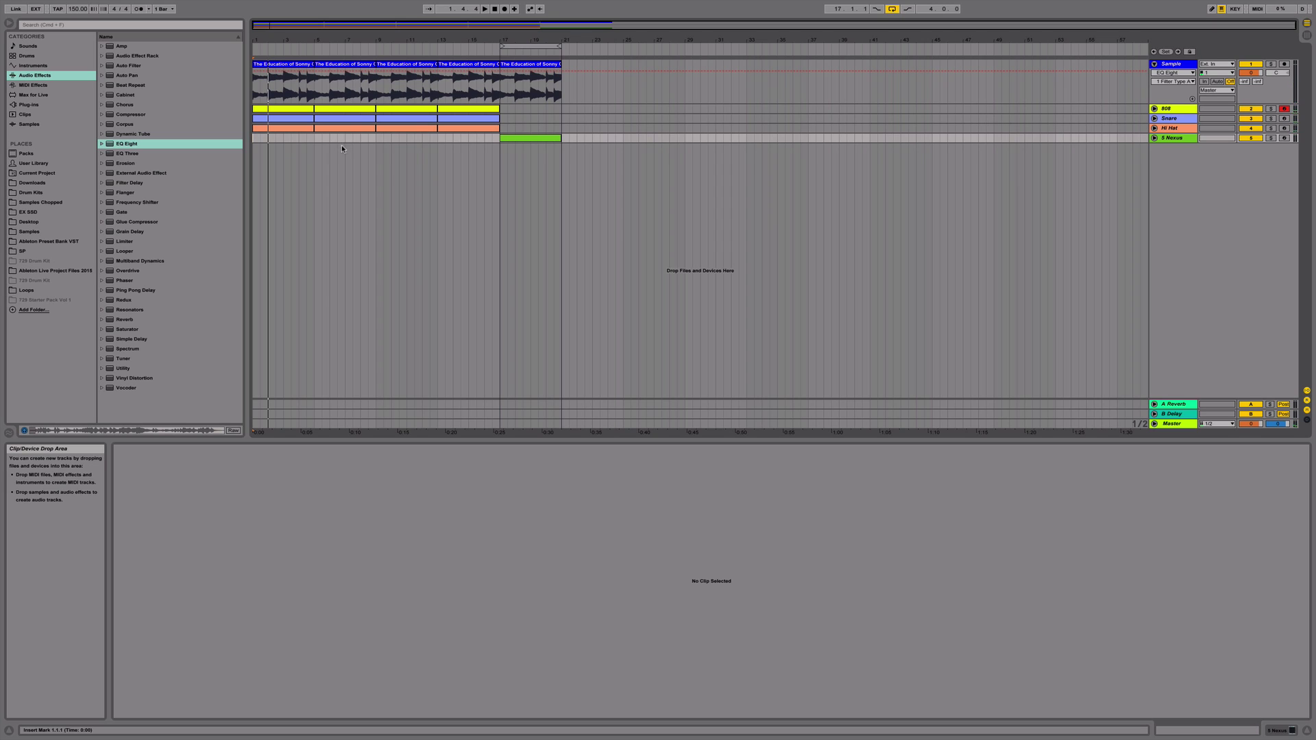
# Select bars 17–21 on all tracks and drag the section to bar 41
pyautogui.moveTo(1024, 4)
pyautogui.click(1083, 7)
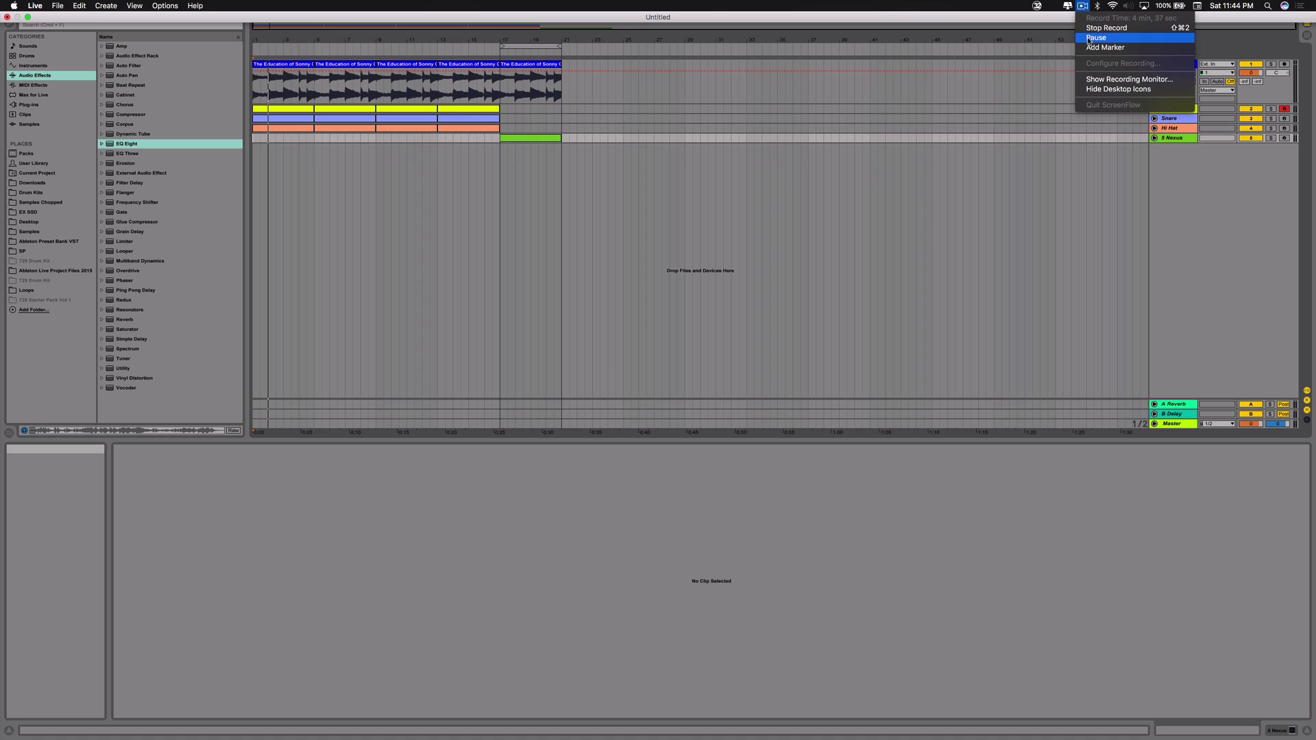
pyautogui.click(670, 119)
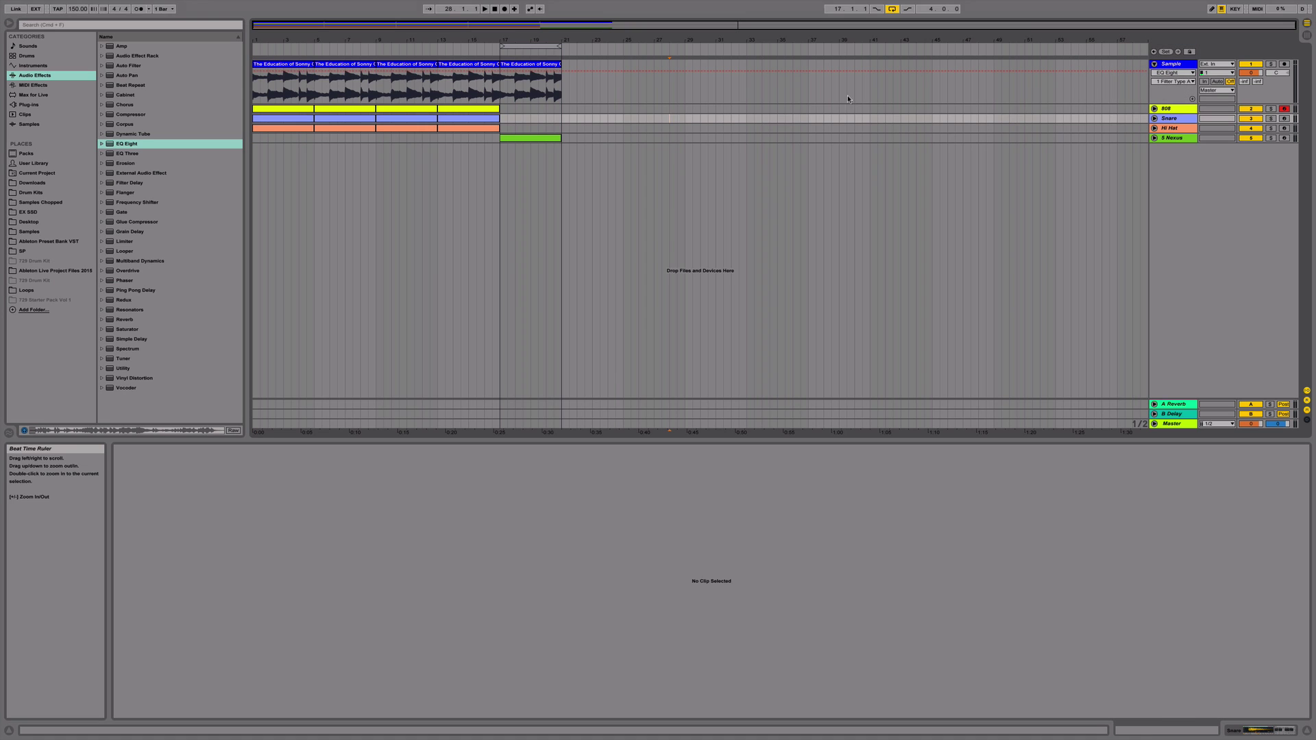
pyautogui.click(541, 141)
pyautogui.keyDown('shift'); pyautogui.click(498, 63); pyautogui.keyUp('shift')
pyautogui.moveTo(499, 63); pyautogui.dragTo(868, 63)
# Duplicate the drum and sample section through bar 33 and clear drums from bars 1–3
pyautogui.hotkey('ctrl', 'z')
pyautogui.hotkey('ctrl', 'z')
pyautogui.hotkey('ctrl', 'z')
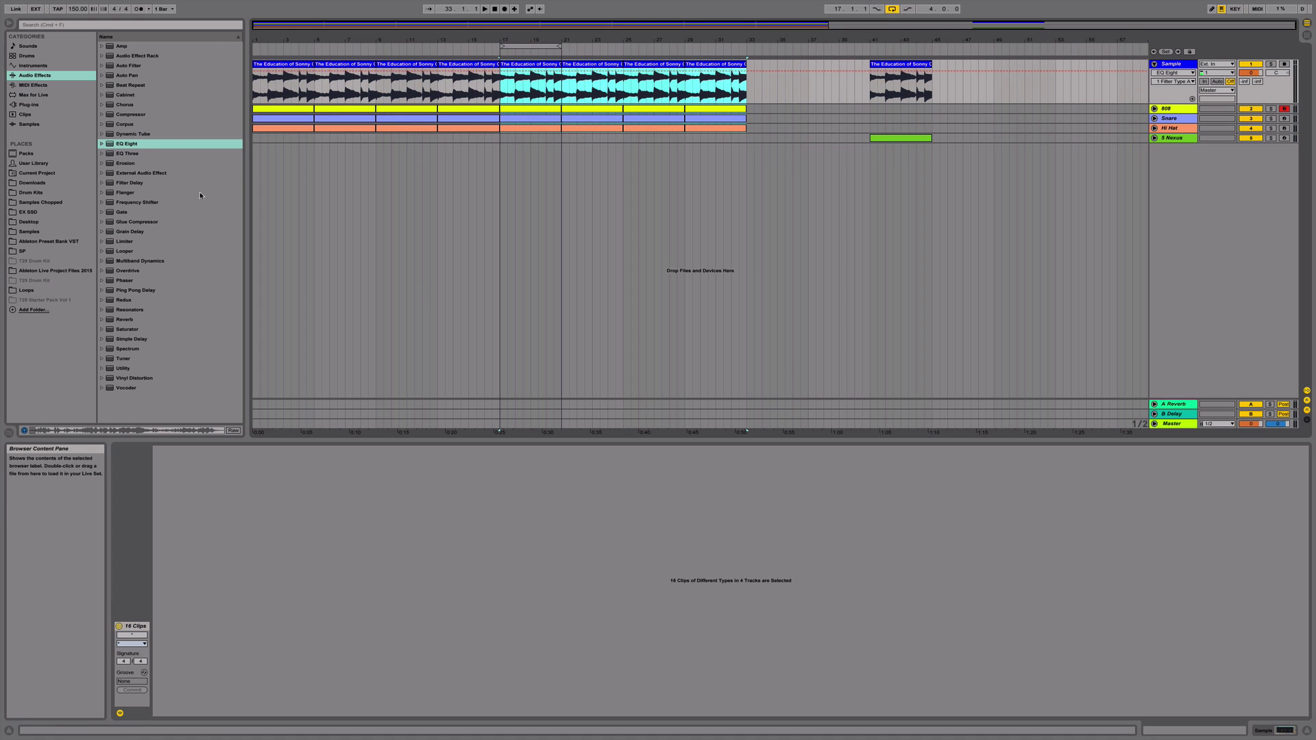
pyautogui.moveTo(280, 139); pyautogui.dragTo(254, 139)
pyautogui.keyDown('shift'); pyautogui.click(254, 109); pyautogui.keyUp('shift')
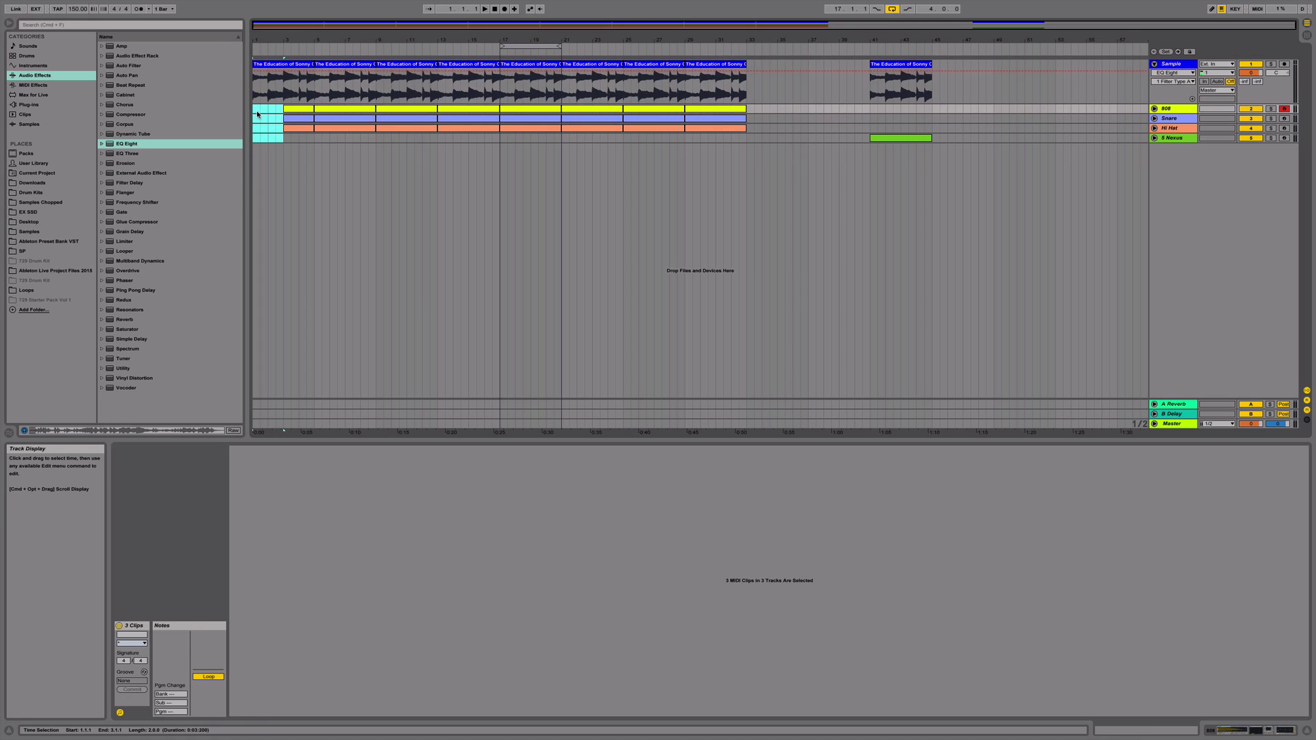
pyautogui.press('space')
# Move the bar-41 sample and Nexus clips to bar 33 and duplicate them into bars 37–41
pyautogui.click(929, 137)
pyautogui.keyDown('shift'); pyautogui.click(877, 63); pyautogui.keyUp('shift')
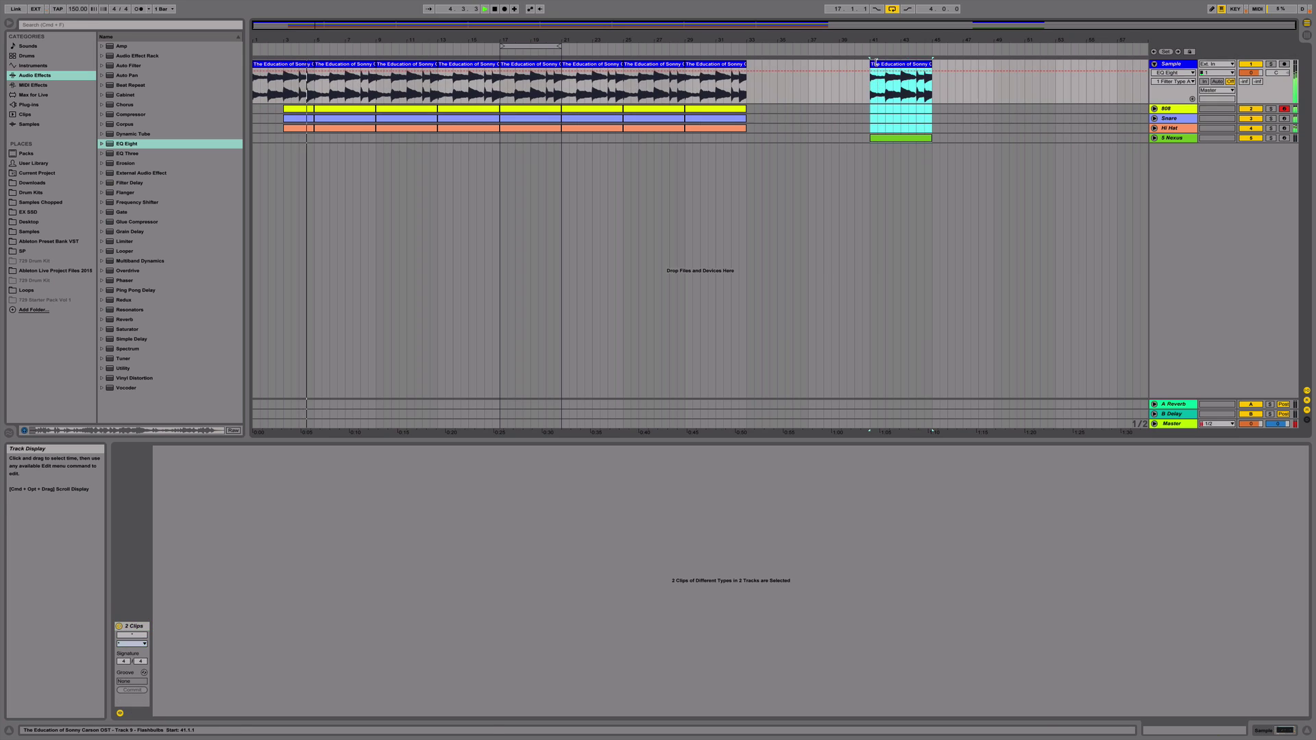
pyautogui.press('space')
pyautogui.moveTo(879, 75); pyautogui.dragTo(763, 81)
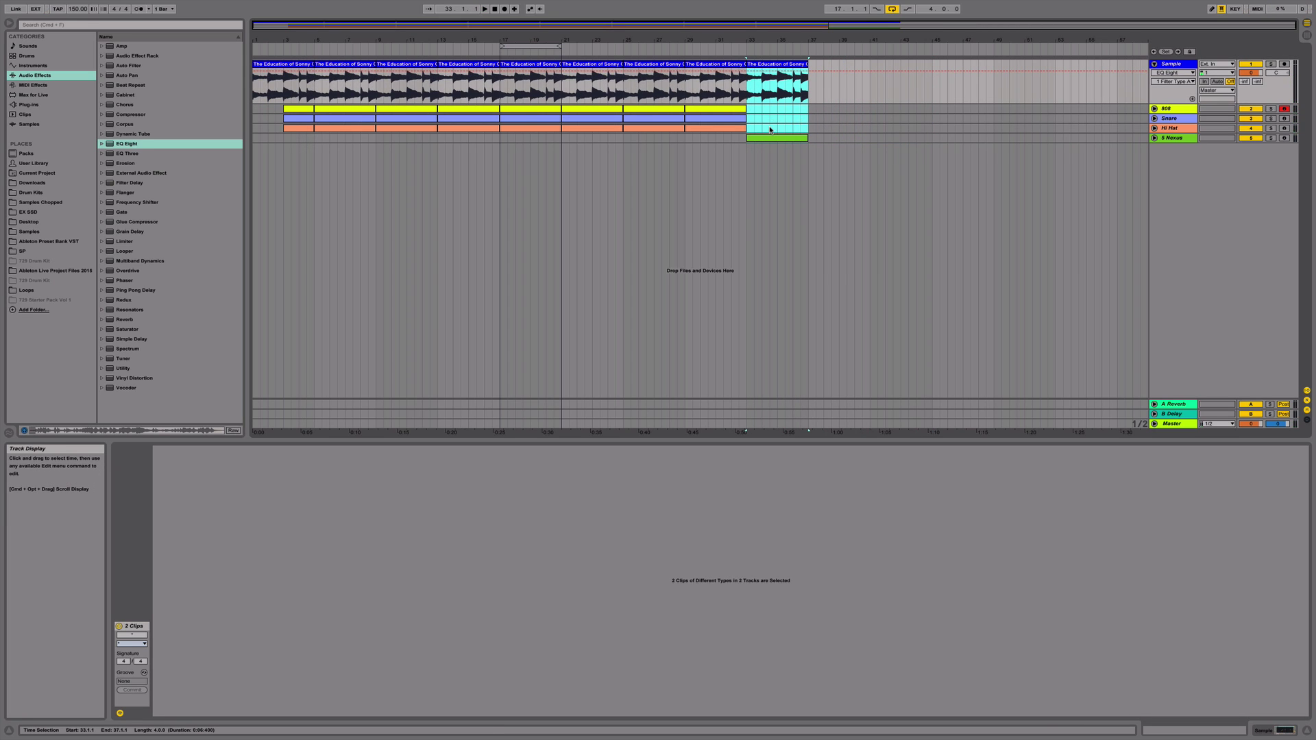
pyautogui.press('super+d')
pyautogui.press('space')
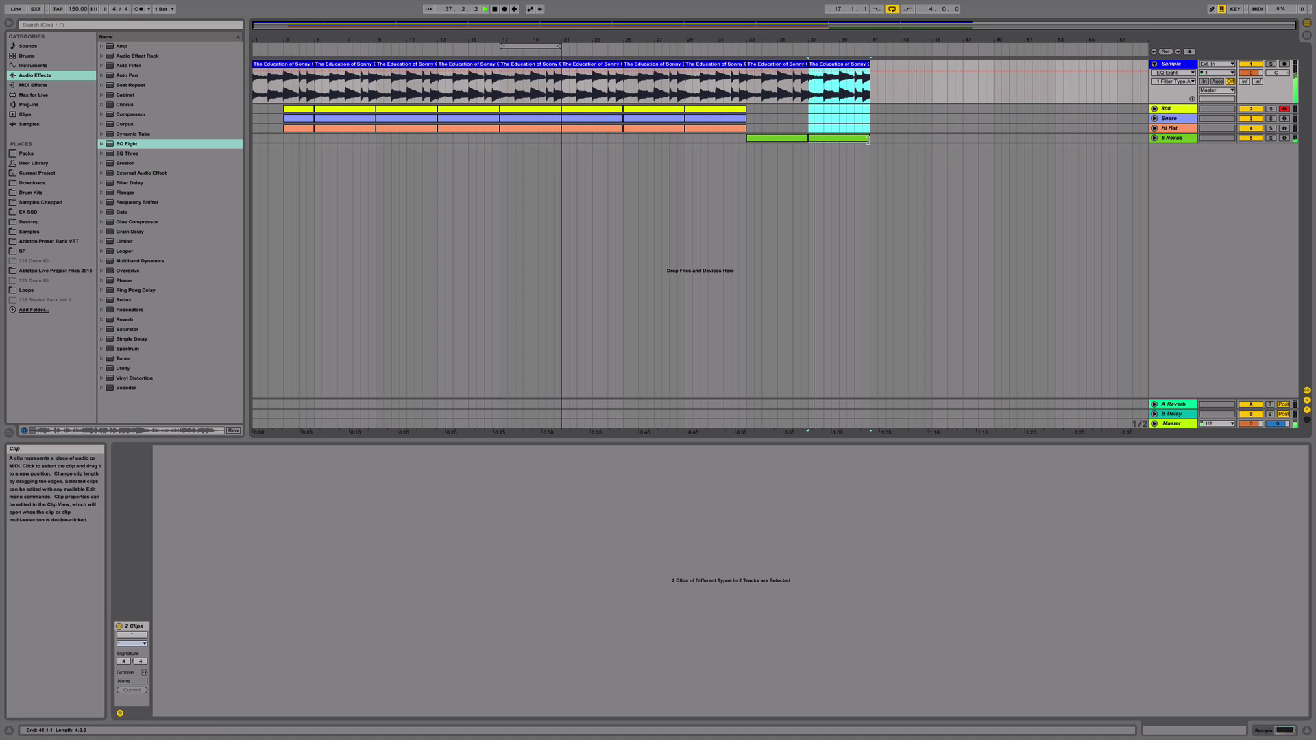
# Duplicate everything from bar 5 to bar 41 out to bar 77
pyautogui.click(873, 139)
pyautogui.moveTo(875, 139); pyautogui.dragTo(383, 20)
pyautogui.press('super+d')
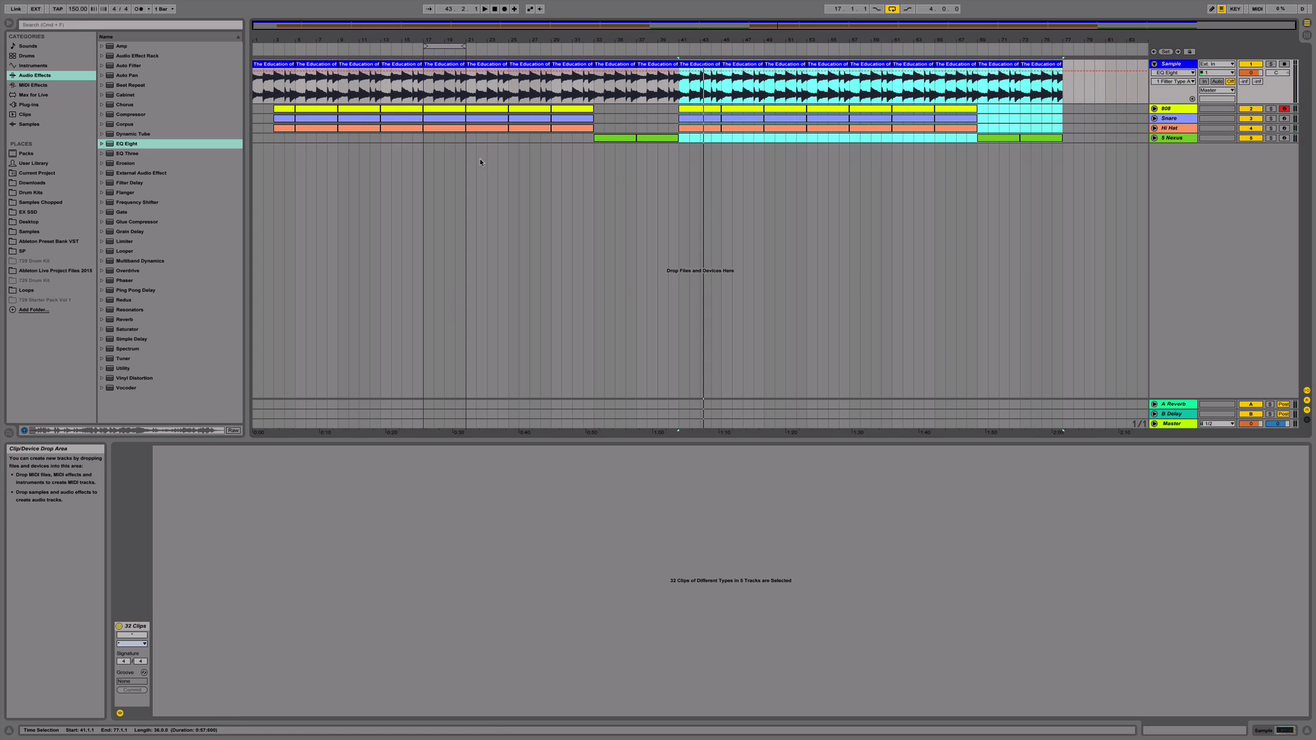
# Deselect the clips, play the arrangement from bar 1 and switch the arrangement loop off
pyautogui.click(458, 167)
pyautogui.press('space')
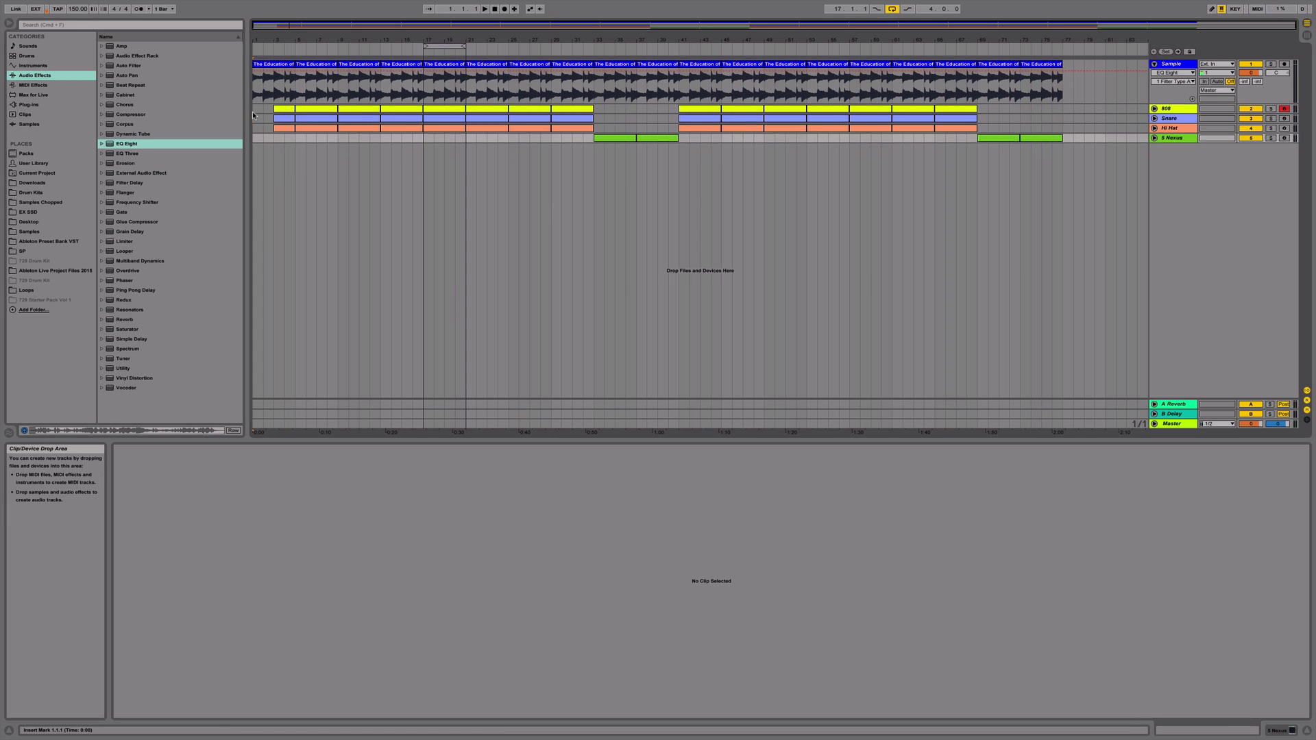
pyautogui.press('space')
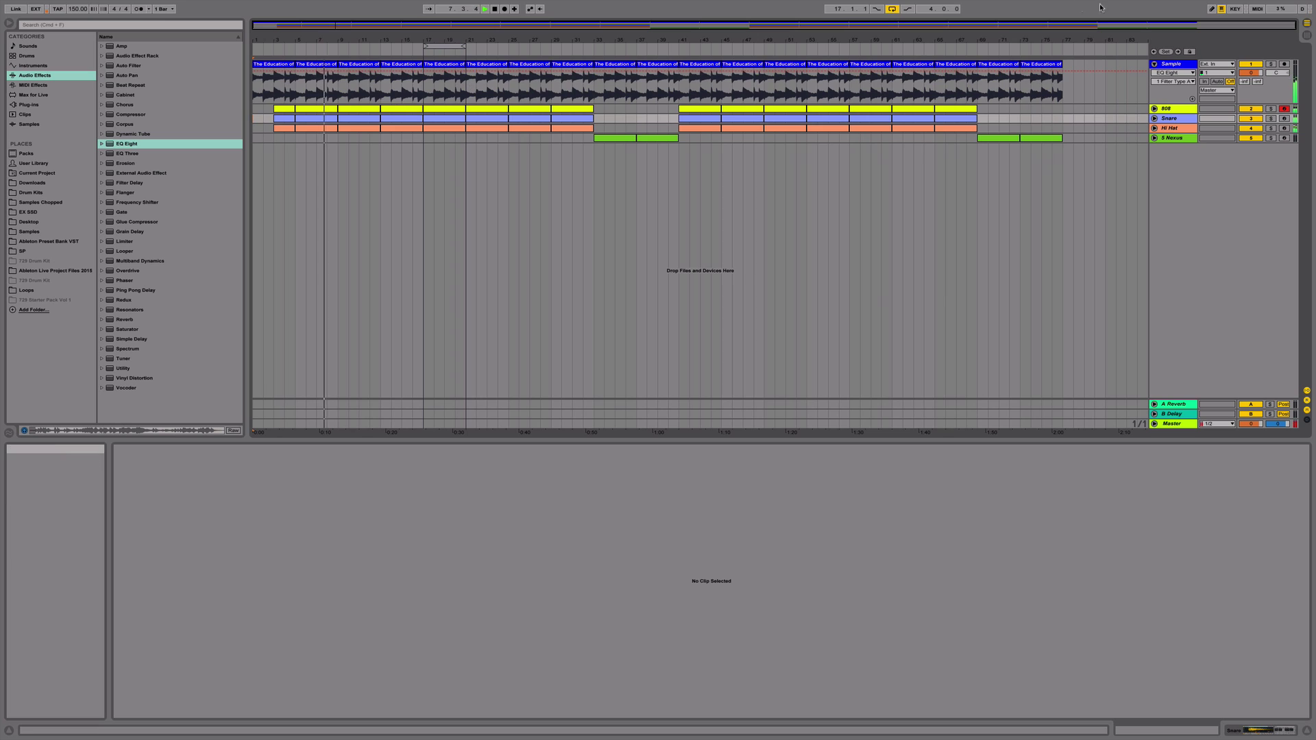
pyautogui.click(893, 10)
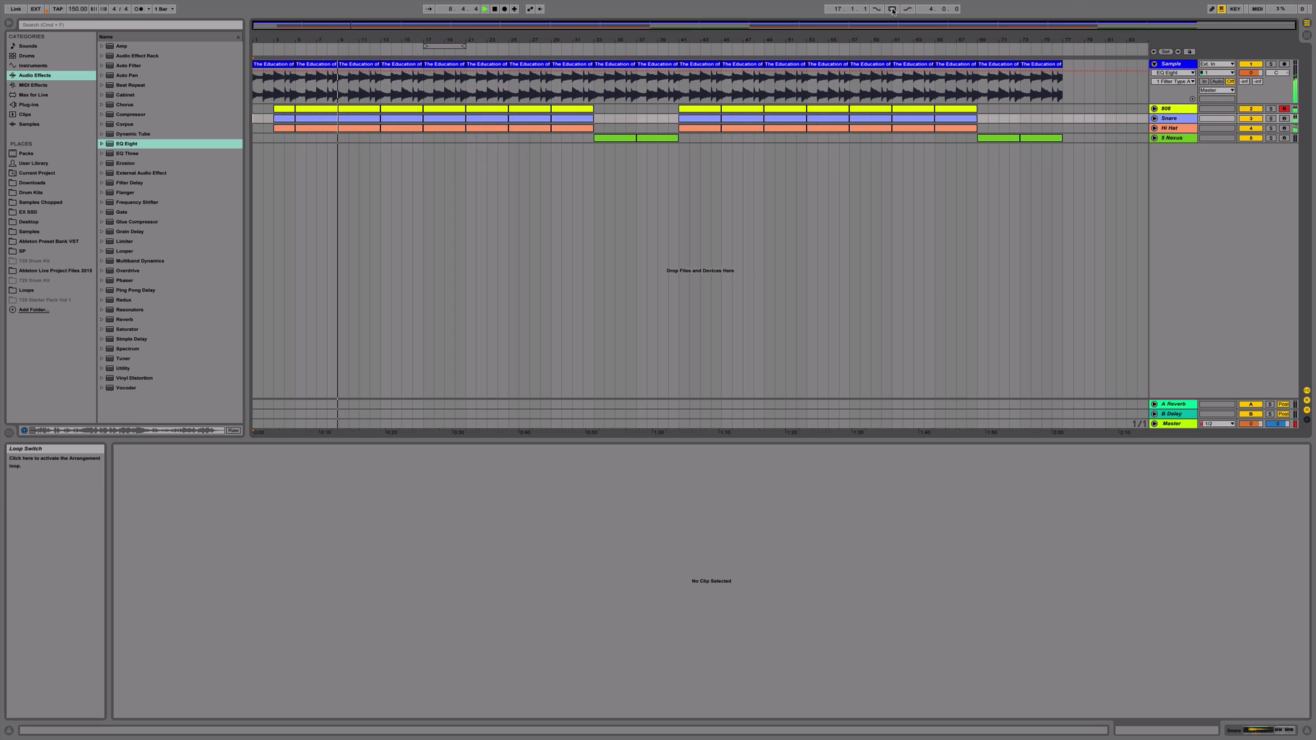